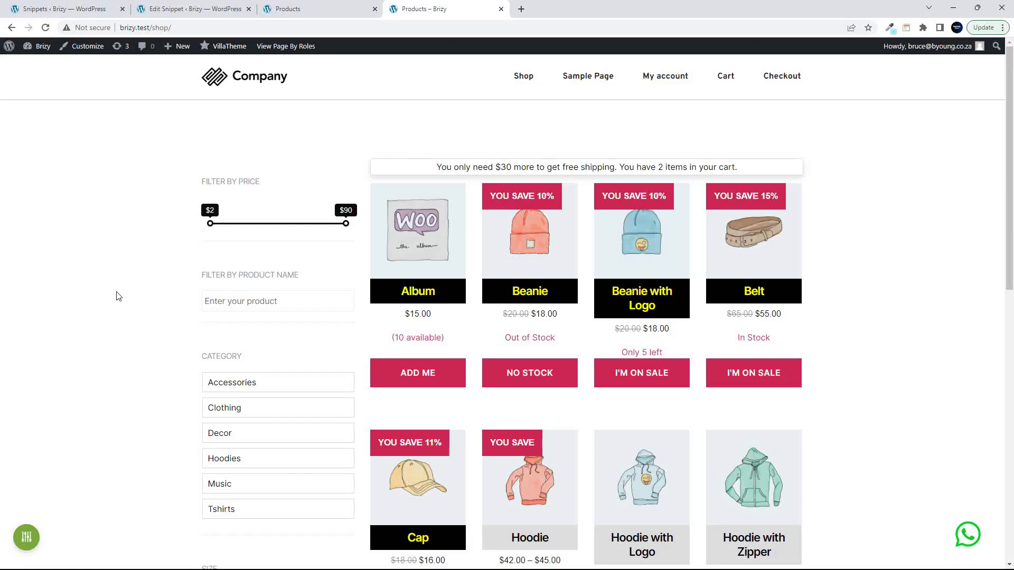
Filter the shop to the Clothing category, then remove the Clothing filter
{"action": "scroll", "coordinate": [515, 352], "scroll_direction": "up", "scroll_amount": 3}
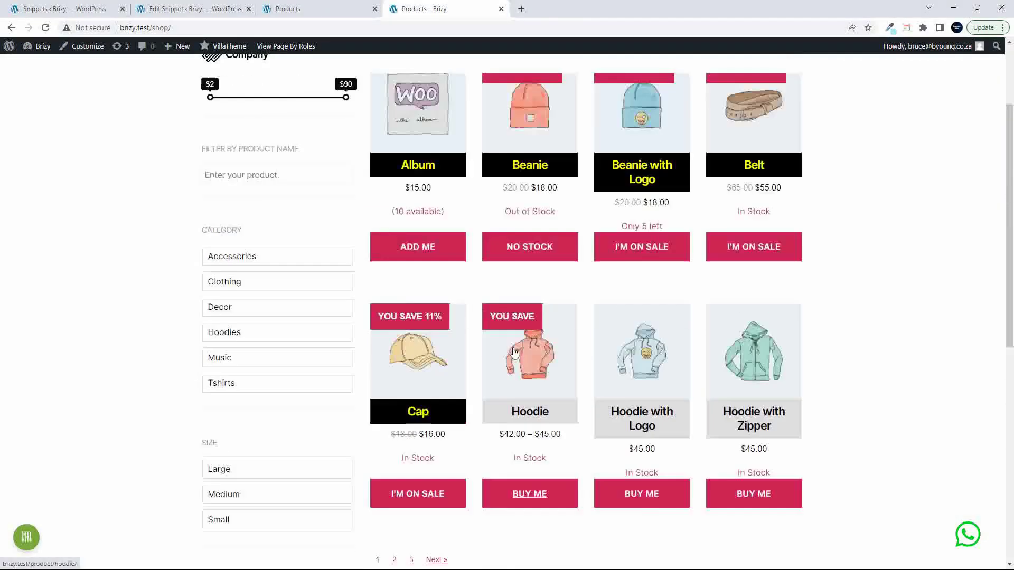
{"action": "scroll", "coordinate": [515, 353], "scroll_direction": "up", "scroll_amount": 2}
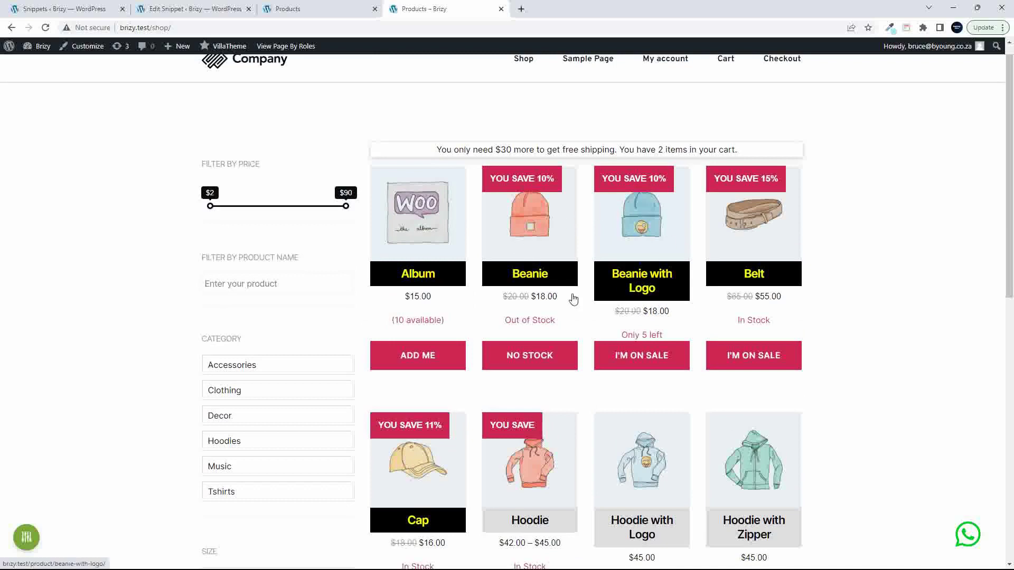
{"action": "scroll", "coordinate": [546, 275], "scroll_direction": "up", "scroll_amount": 1}
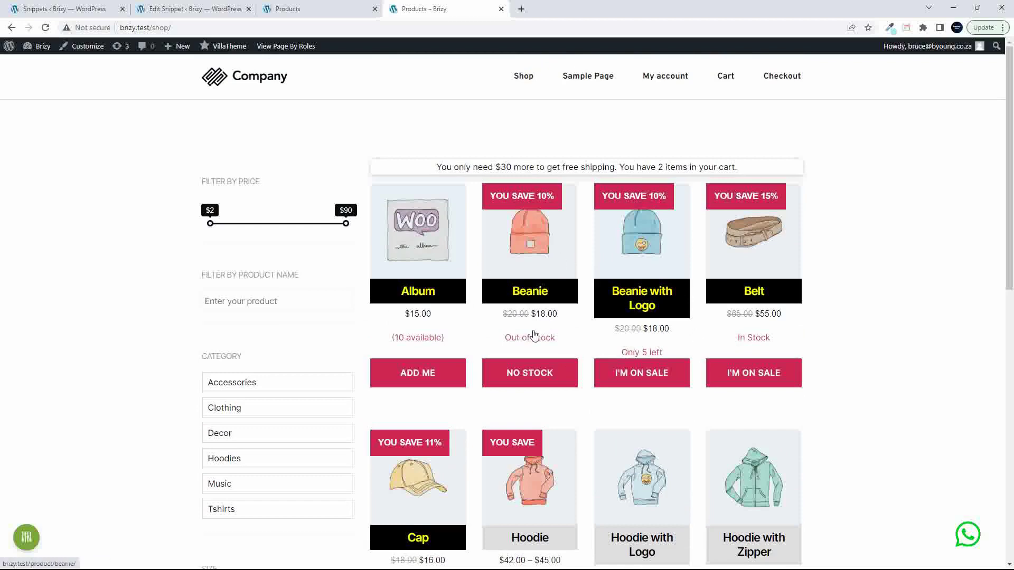
{"action": "scroll", "coordinate": [532, 346], "scroll_direction": "down", "scroll_amount": 5}
{"action": "scroll", "coordinate": [533, 349], "scroll_direction": "up", "scroll_amount": 1}
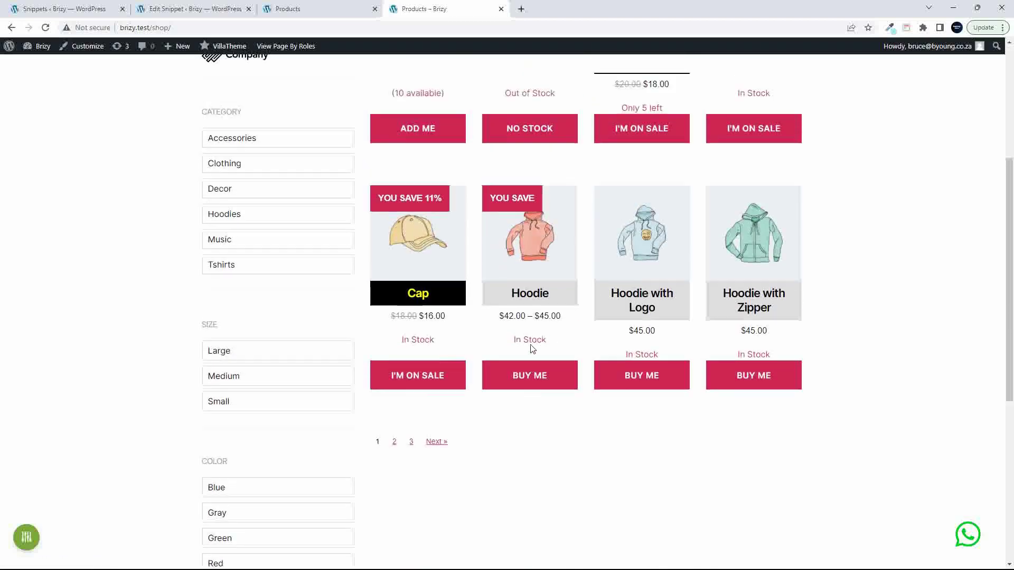
{"action": "scroll", "coordinate": [532, 347], "scroll_direction": "up", "scroll_amount": 4}
{"action": "left_click", "coordinate": [226, 408]}
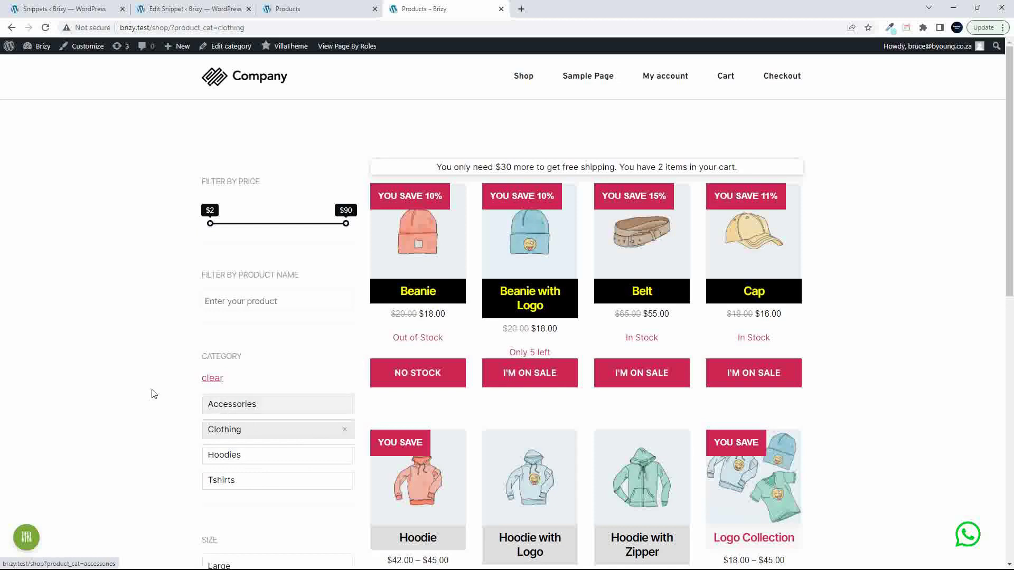
{"action": "scroll", "coordinate": [157, 385], "scroll_direction": "down", "scroll_amount": 3}
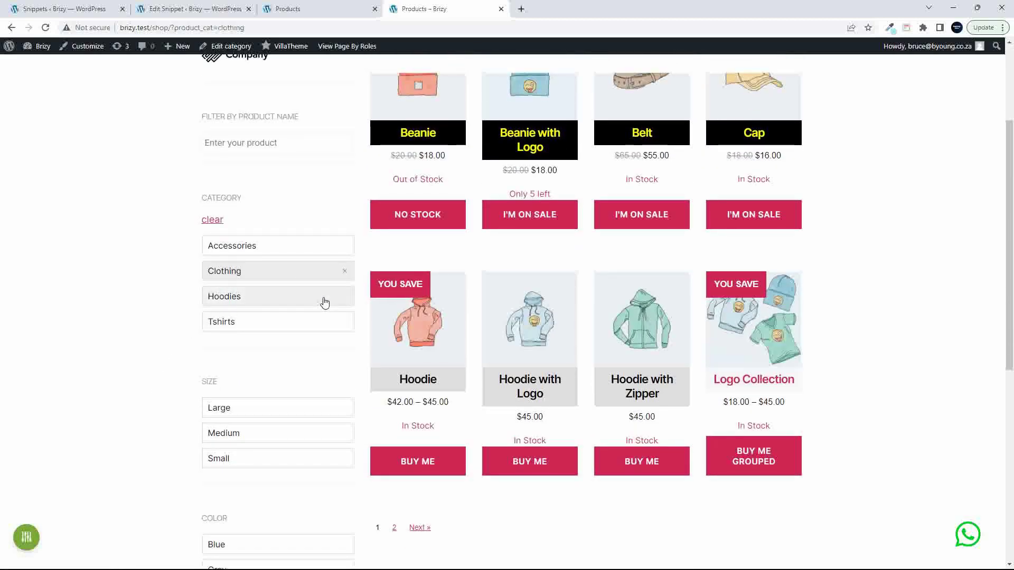
{"action": "left_click", "coordinate": [344, 271]}
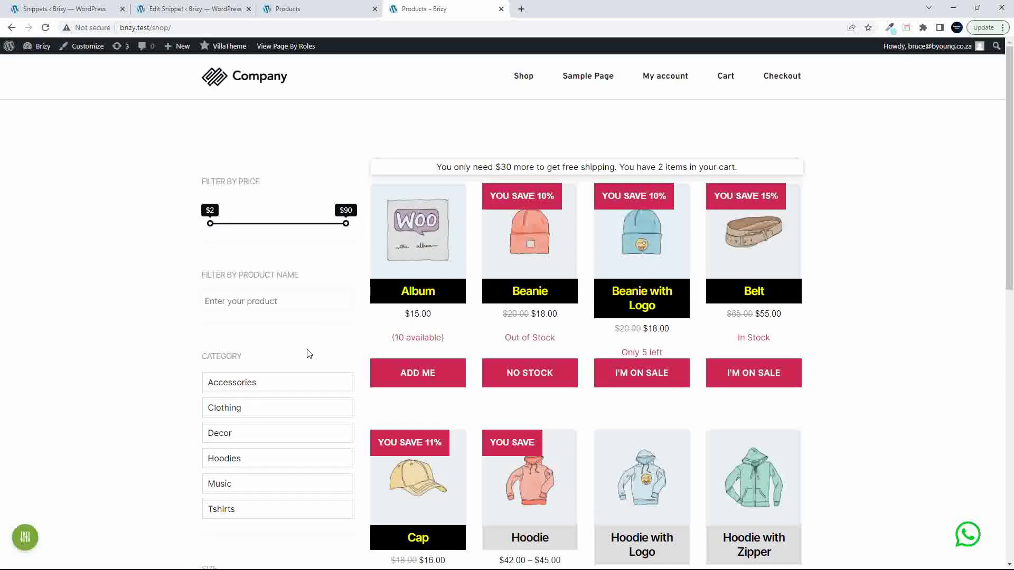
Filter the shop to Decor, showing only the WordPress Pennant, then clear that filter
{"action": "scroll", "coordinate": [243, 366], "scroll_direction": "down", "scroll_amount": 3}
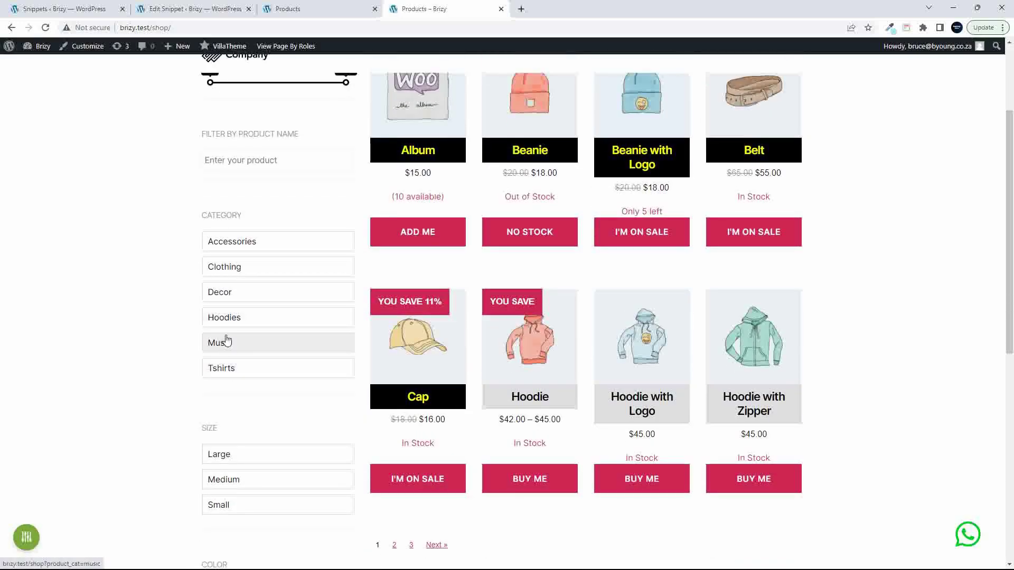
{"action": "left_click", "coordinate": [225, 292]}
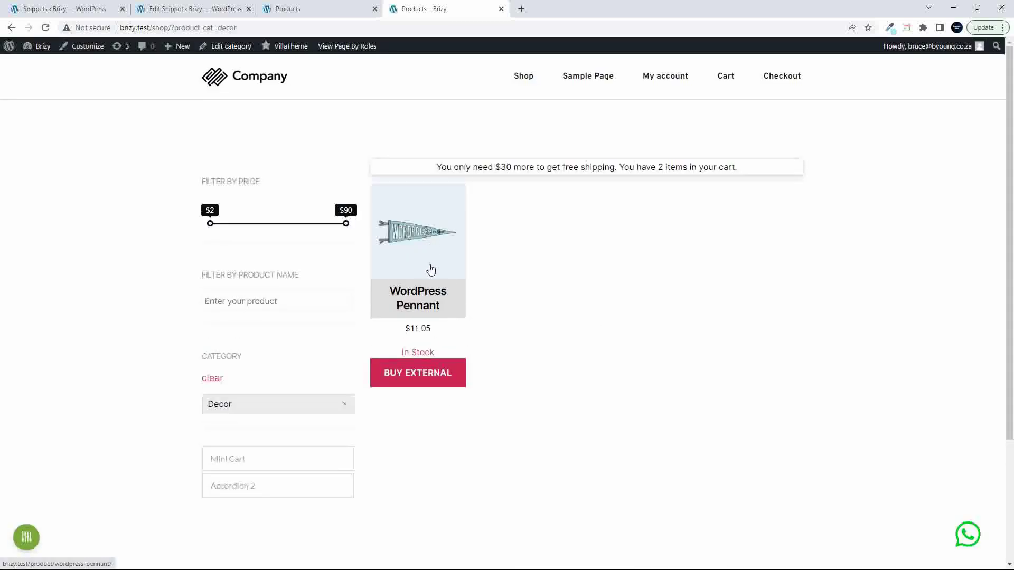
{"action": "scroll", "coordinate": [280, 380], "scroll_direction": "down", "scroll_amount": 3}
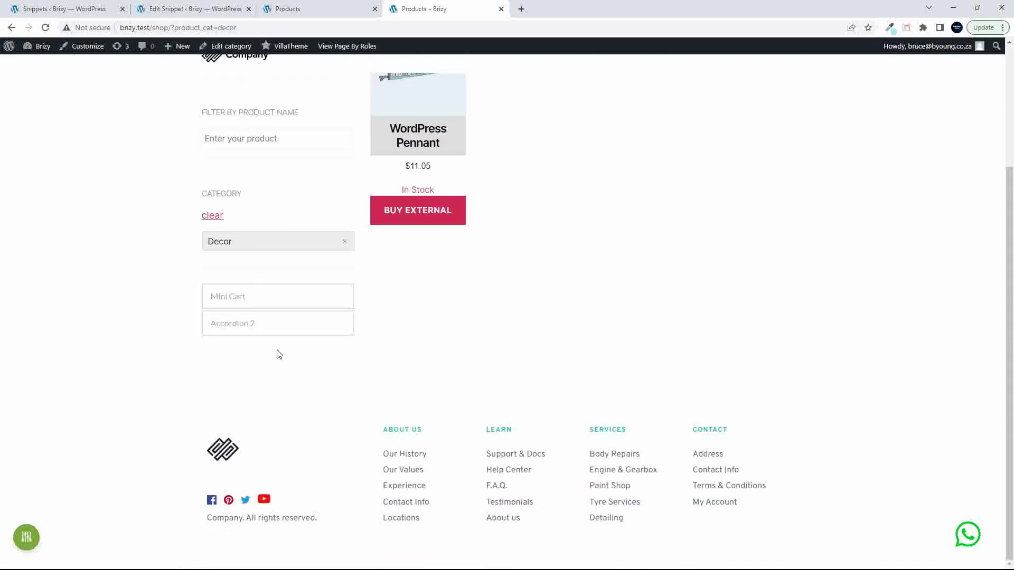
{"action": "left_click", "coordinate": [344, 240]}
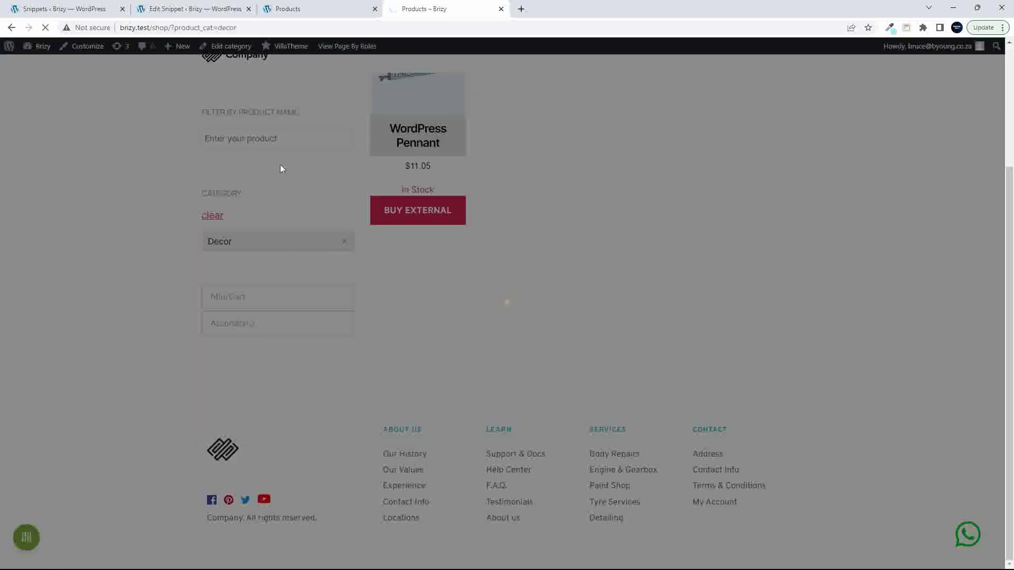
{"action": "scroll", "coordinate": [311, 363], "scroll_direction": "down", "scroll_amount": 5}
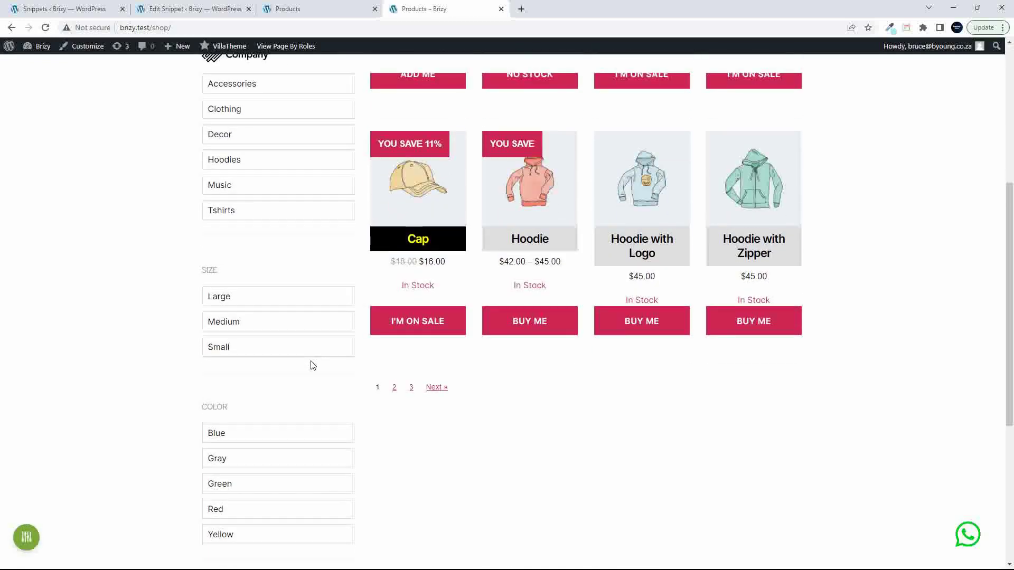
{"action": "scroll", "coordinate": [287, 432], "scroll_direction": "down", "scroll_amount": 1}
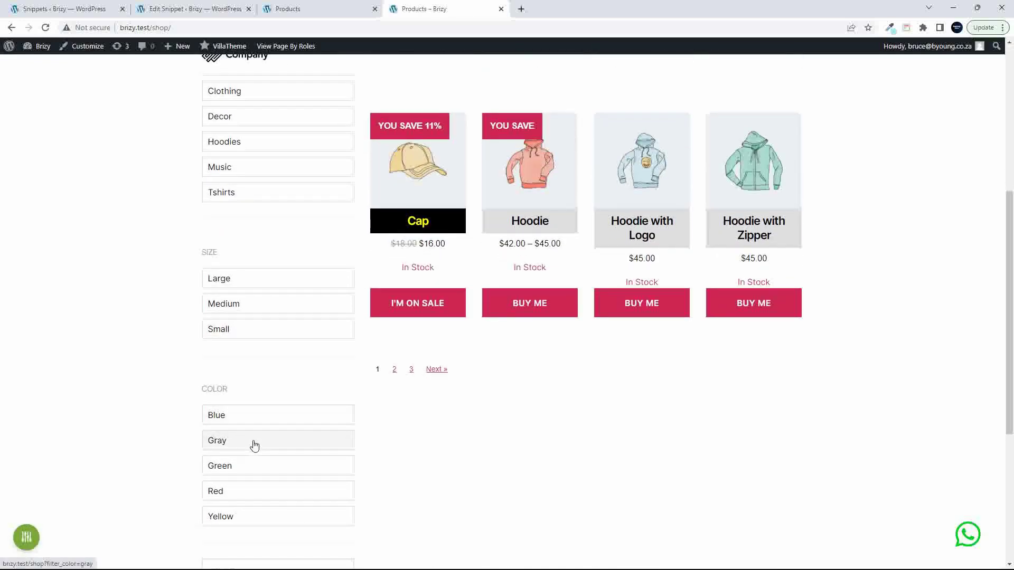
{"action": "left_click", "coordinate": [248, 448]}
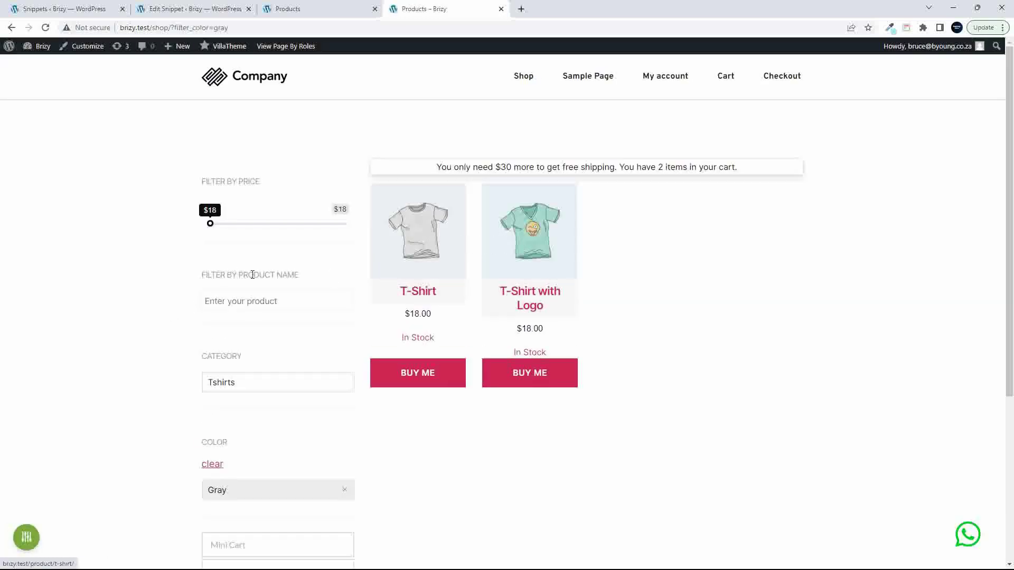
{"action": "scroll", "coordinate": [248, 272], "scroll_direction": "down", "scroll_amount": 3}
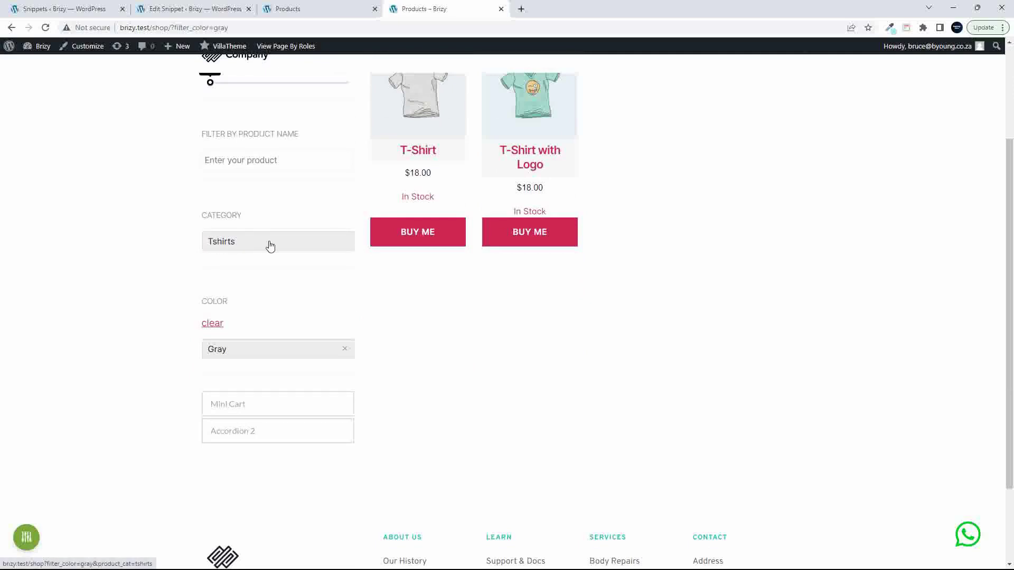
{"action": "left_click", "coordinate": [214, 325]}
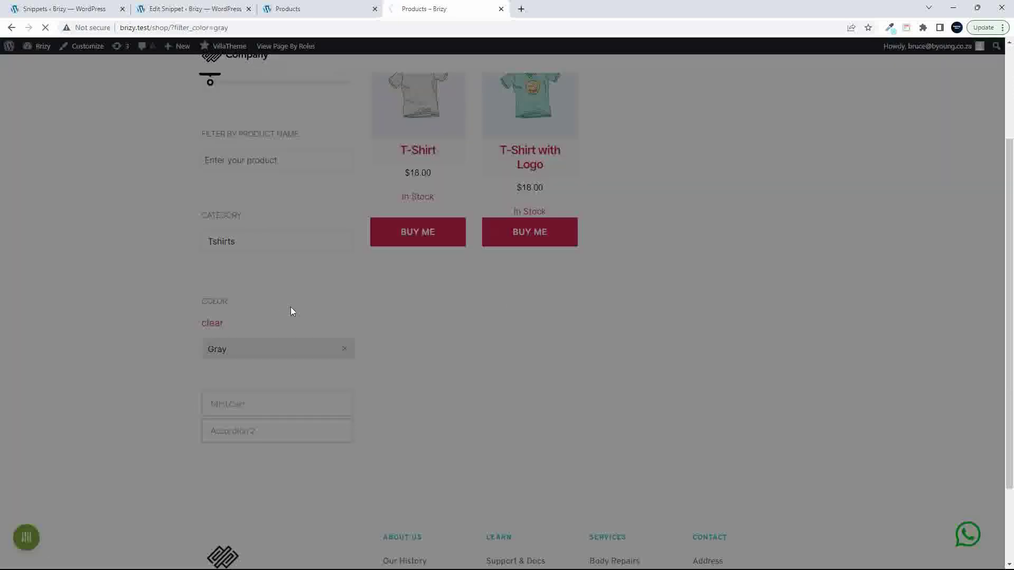
{"action": "scroll", "coordinate": [333, 330], "scroll_direction": "down", "scroll_amount": 9}
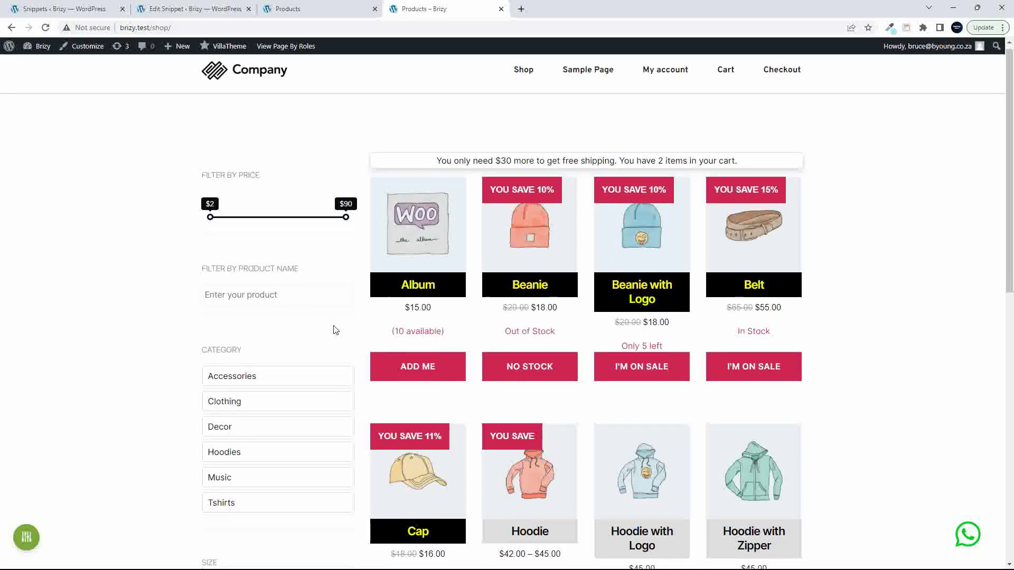
{"action": "scroll", "coordinate": [333, 333], "scroll_direction": "up", "scroll_amount": 9}
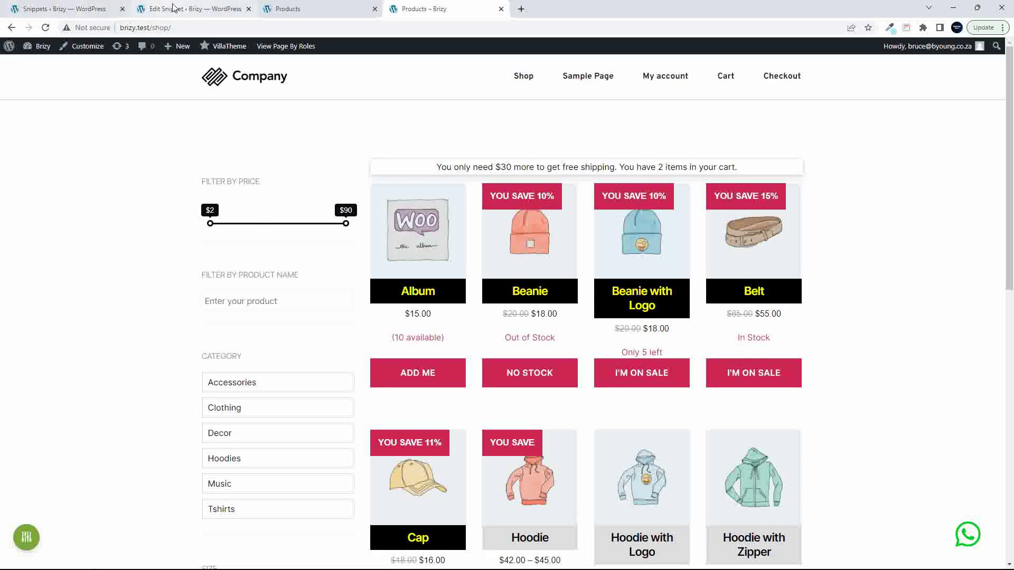
On the Installed Plugins page, view and then close the Pofily – WooCommerce Product Filters details
{"action": "left_click", "coordinate": [103, 12]}
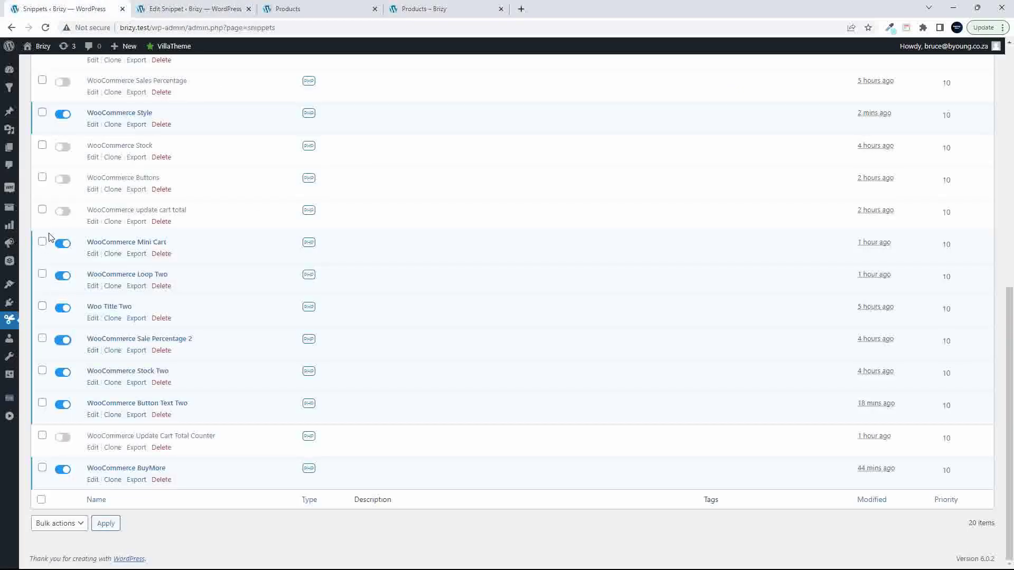
{"action": "left_click", "coordinate": [9, 301]}
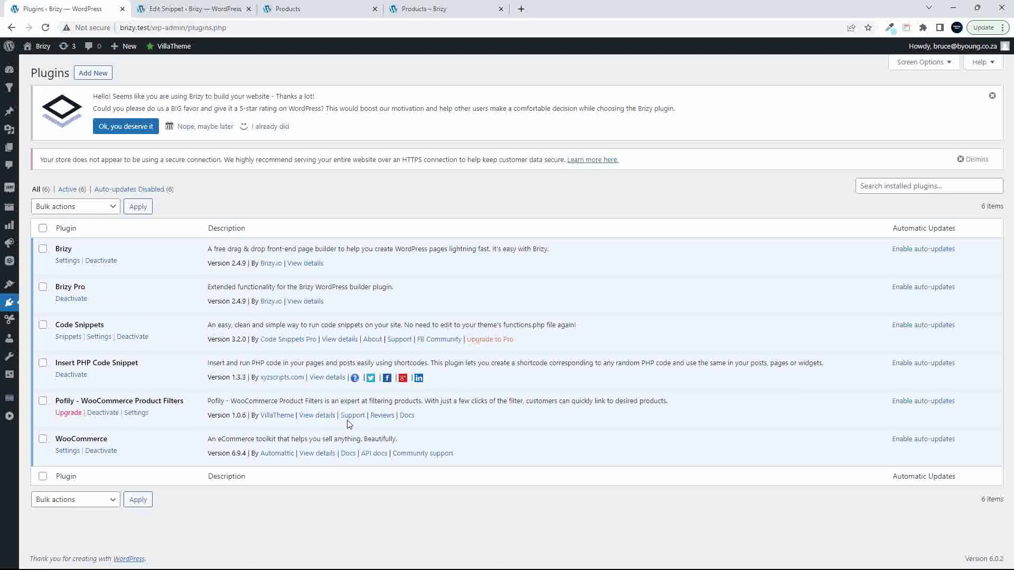
{"action": "left_click", "coordinate": [317, 415]}
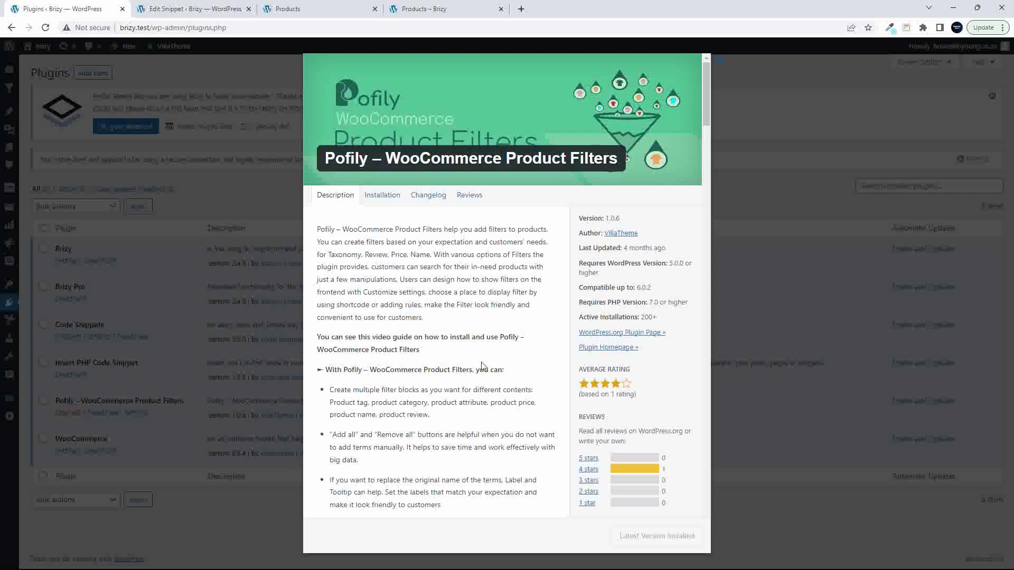
{"action": "left_click", "coordinate": [723, 65]}
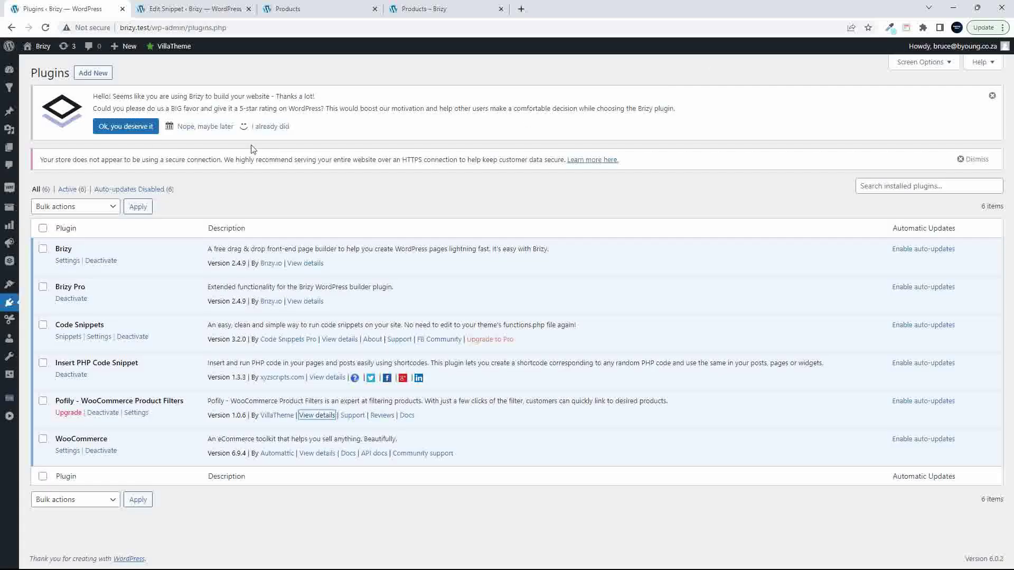
Open 'Preset menu filter shop page' for editing from Pofily's Filter Menus list
{"action": "left_click", "coordinate": [9, 416]}
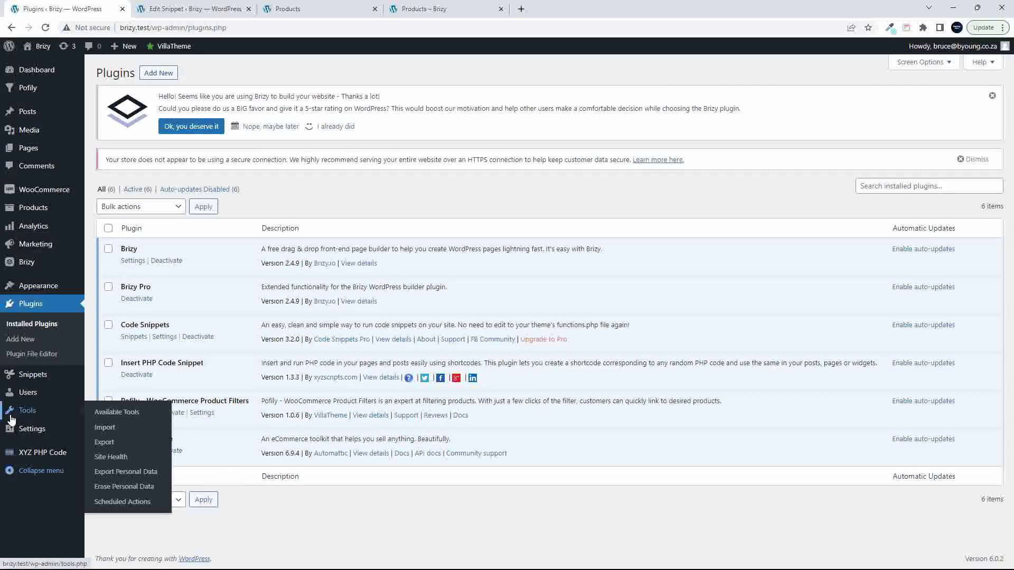
{"action": "mouse_move", "coordinate": [28, 90]}
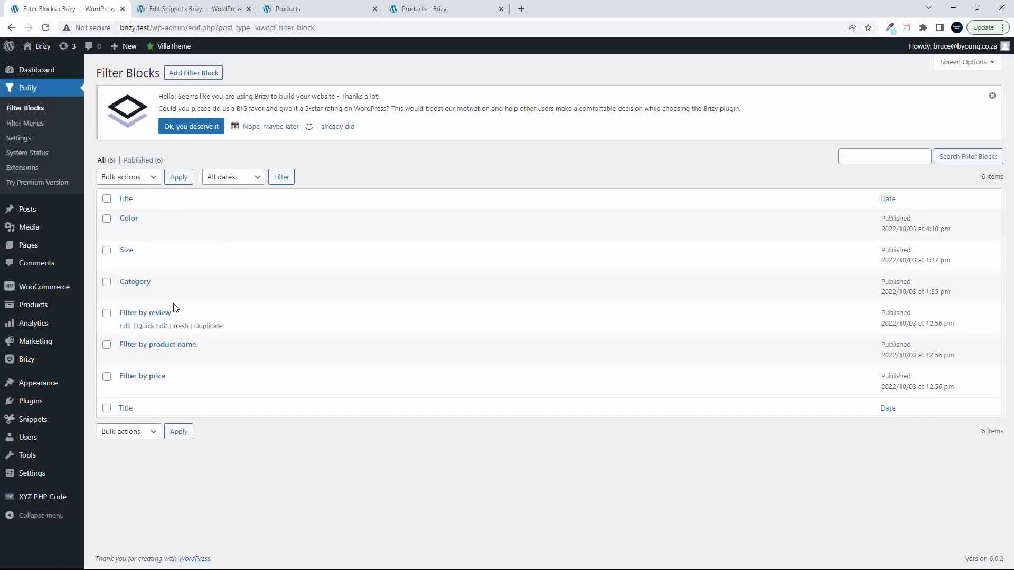
{"action": "left_click", "coordinate": [26, 124]}
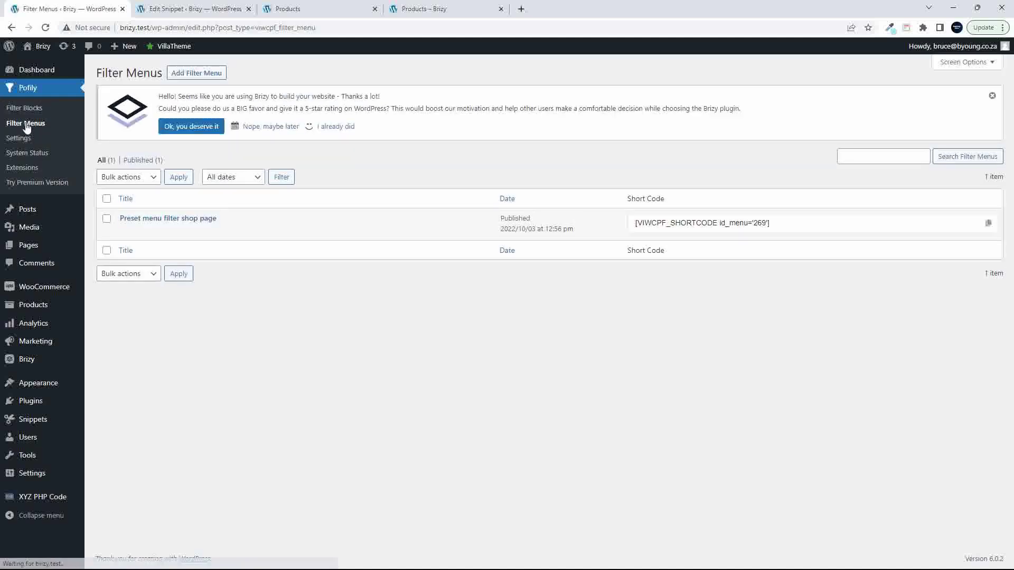
{"action": "left_click", "coordinate": [182, 221]}
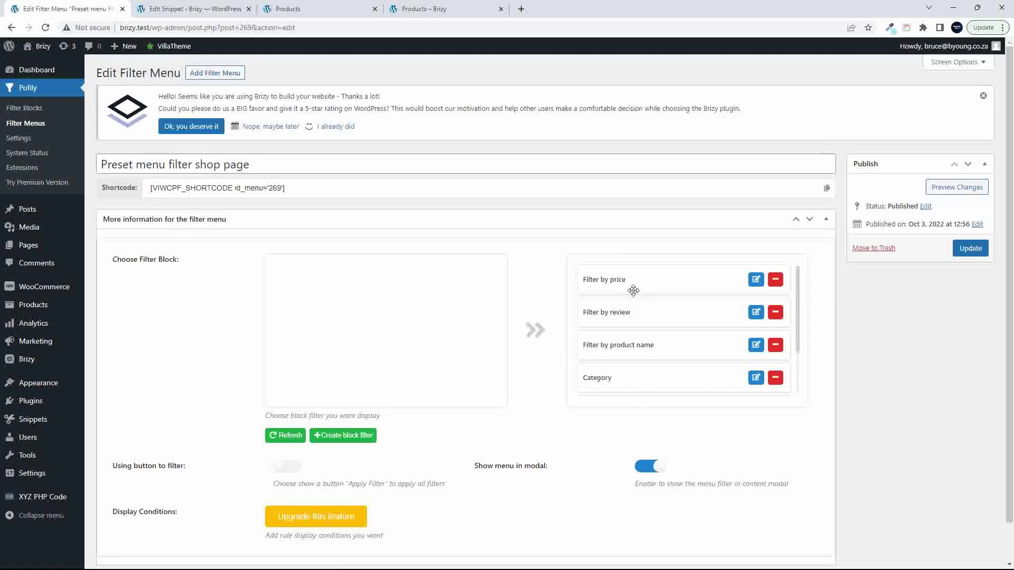
{"action": "left_click", "coordinate": [420, 9]}
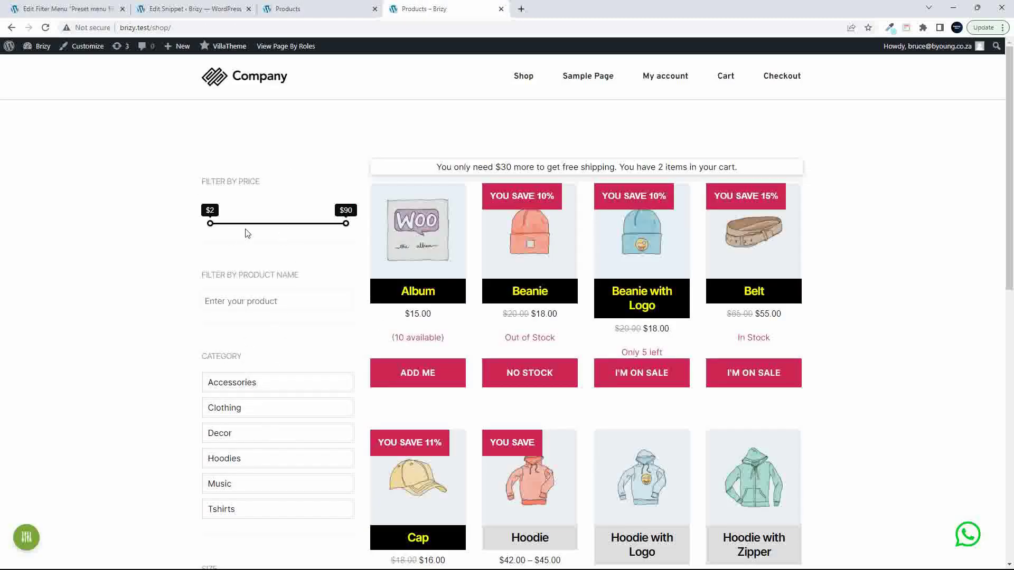
Scroll the live shop to review its price, product name, category, size and colour filters
{"action": "scroll", "coordinate": [327, 266], "scroll_direction": "down", "scroll_amount": 5}
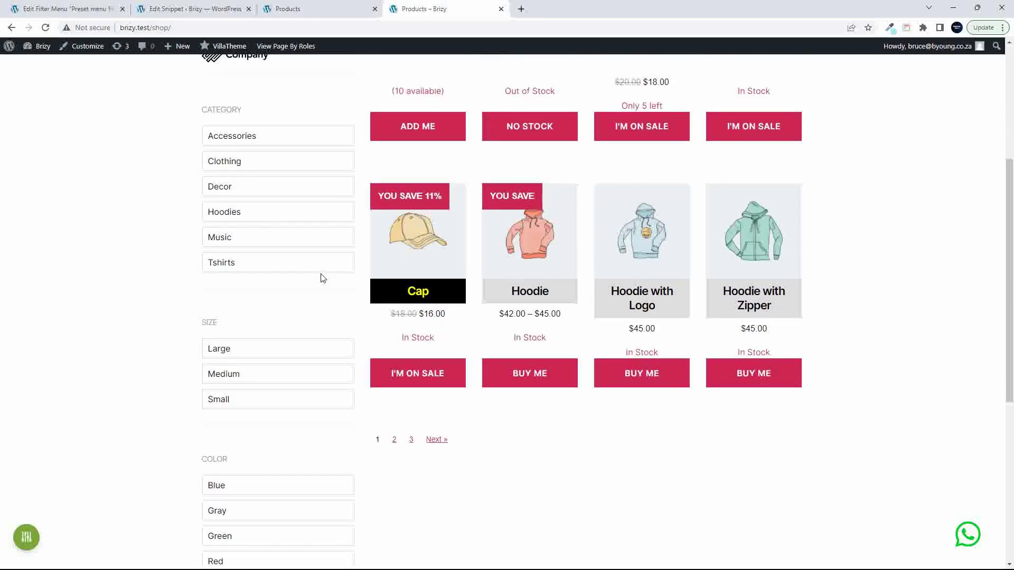
{"action": "scroll", "coordinate": [321, 277], "scroll_direction": "down", "scroll_amount": 2}
{"action": "scroll", "coordinate": [319, 274], "scroll_direction": "up", "scroll_amount": 7}
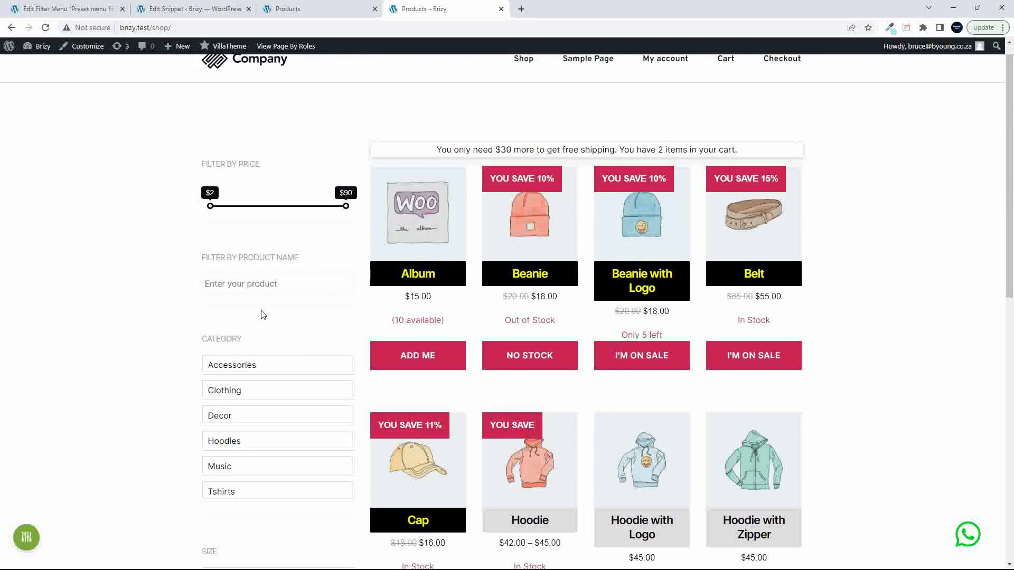
{"action": "scroll", "coordinate": [263, 317], "scroll_direction": "down", "scroll_amount": 5}
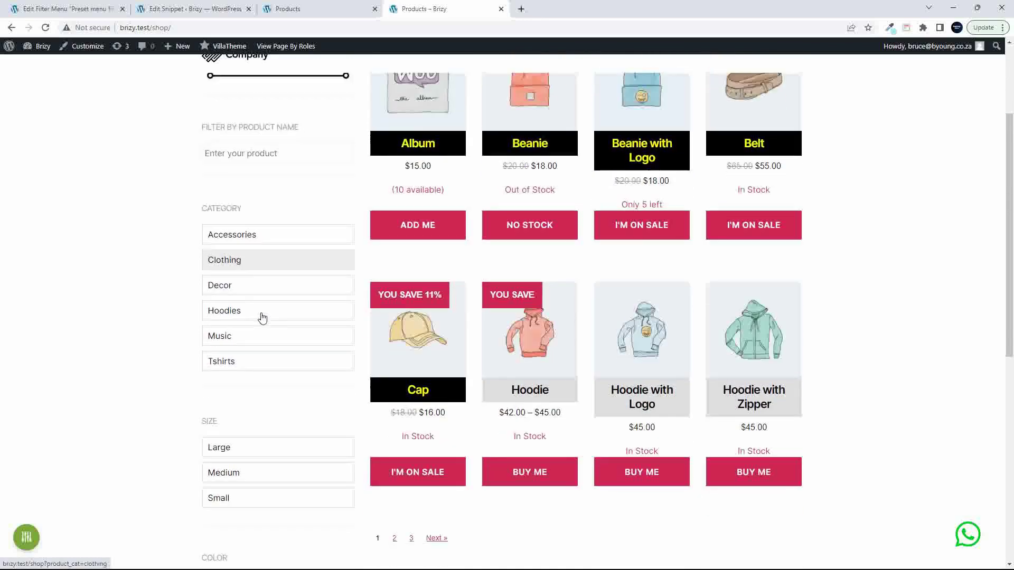
{"action": "scroll", "coordinate": [262, 317], "scroll_direction": "down", "scroll_amount": 1}
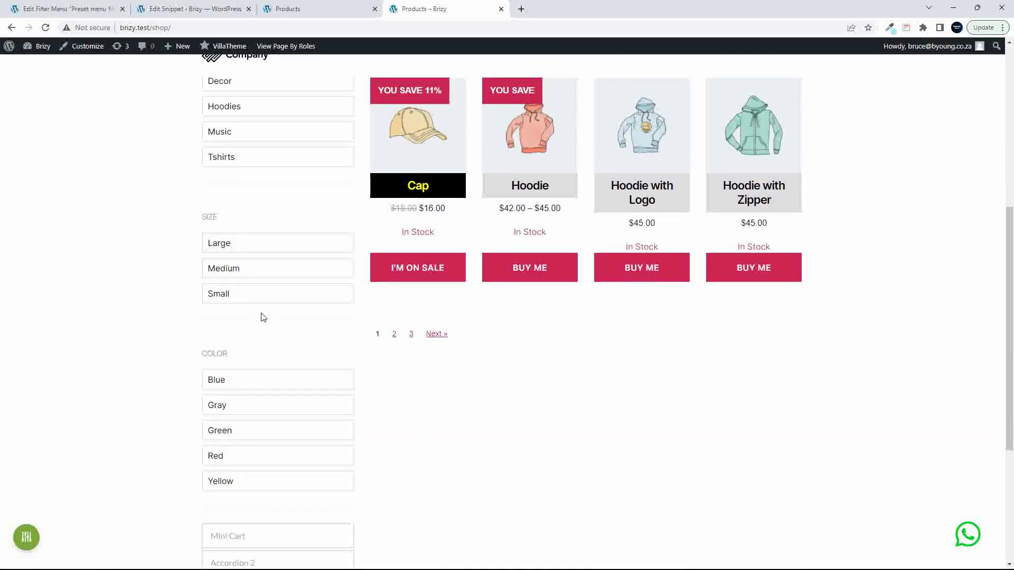
{"action": "scroll", "coordinate": [263, 317], "scroll_direction": "down", "scroll_amount": 3}
{"action": "scroll", "coordinate": [262, 317], "scroll_direction": "up", "scroll_amount": 3}
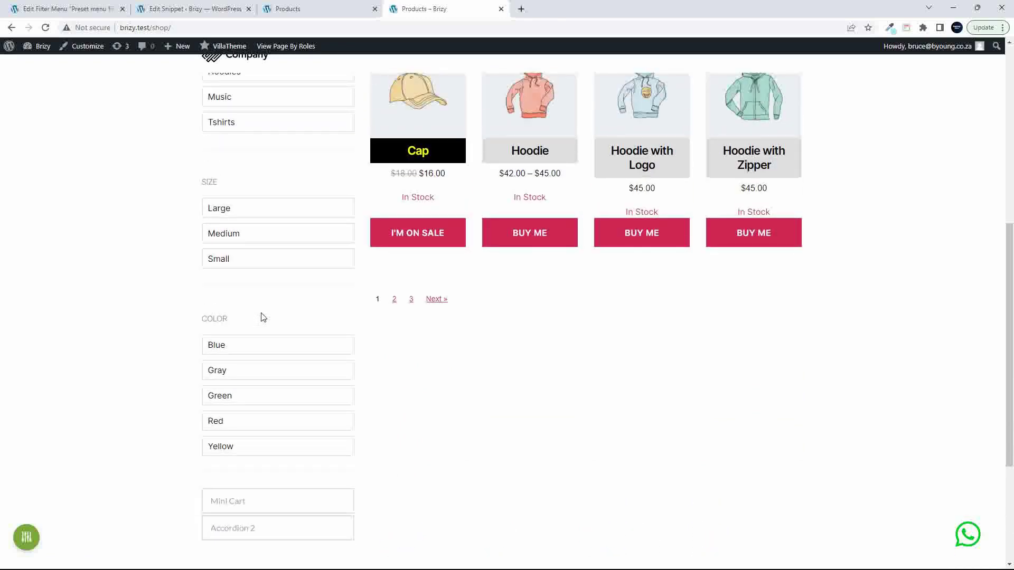
{"action": "scroll", "coordinate": [263, 317], "scroll_direction": "up", "scroll_amount": 7}
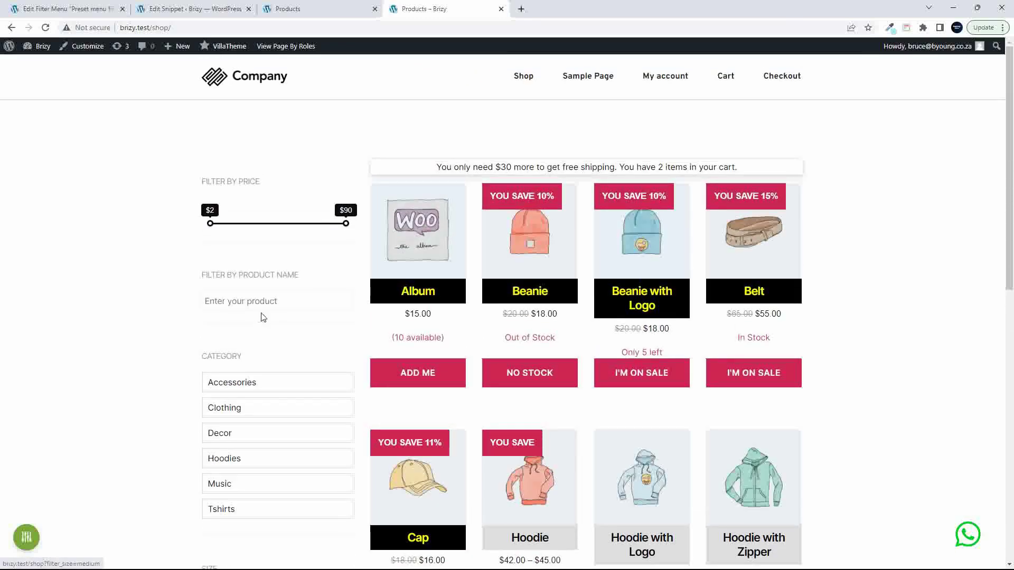
{"action": "scroll", "coordinate": [263, 317], "scroll_direction": "down", "scroll_amount": 1}
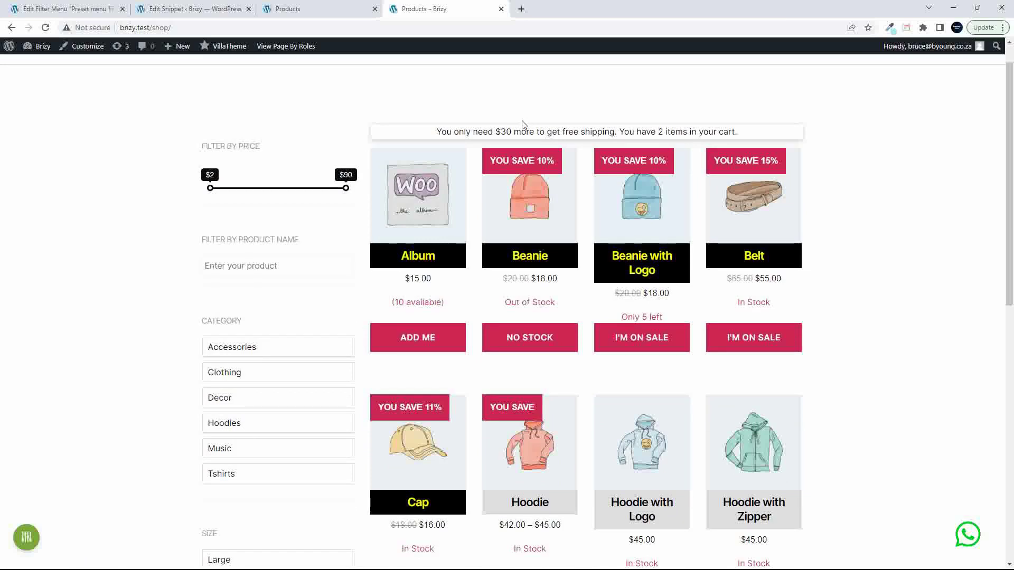
In Brizy, select the left-column filter element and the empty right-column element, comparing with the live shop
{"action": "left_click", "coordinate": [331, 9]}
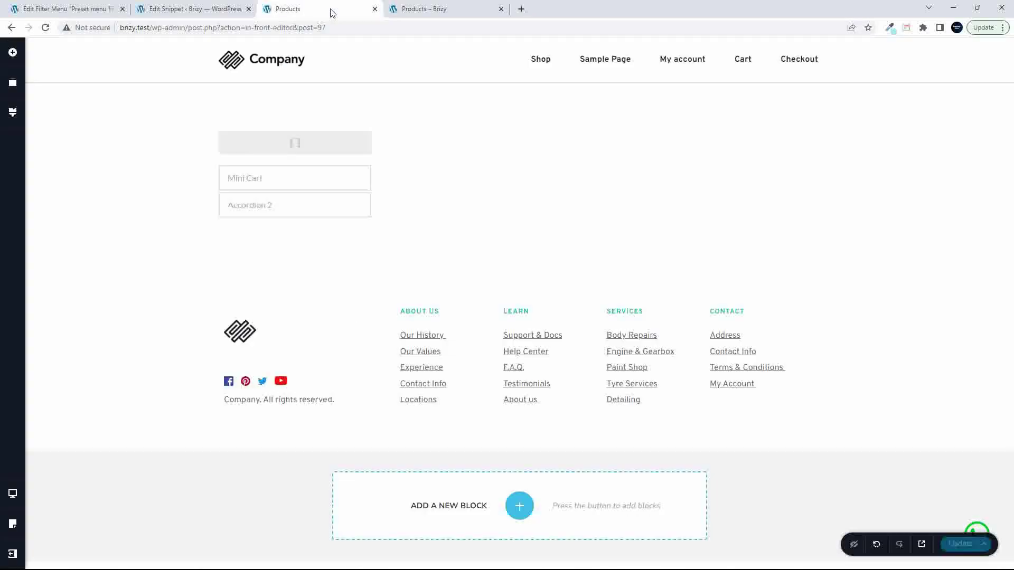
{"action": "left_click", "coordinate": [305, 144]}
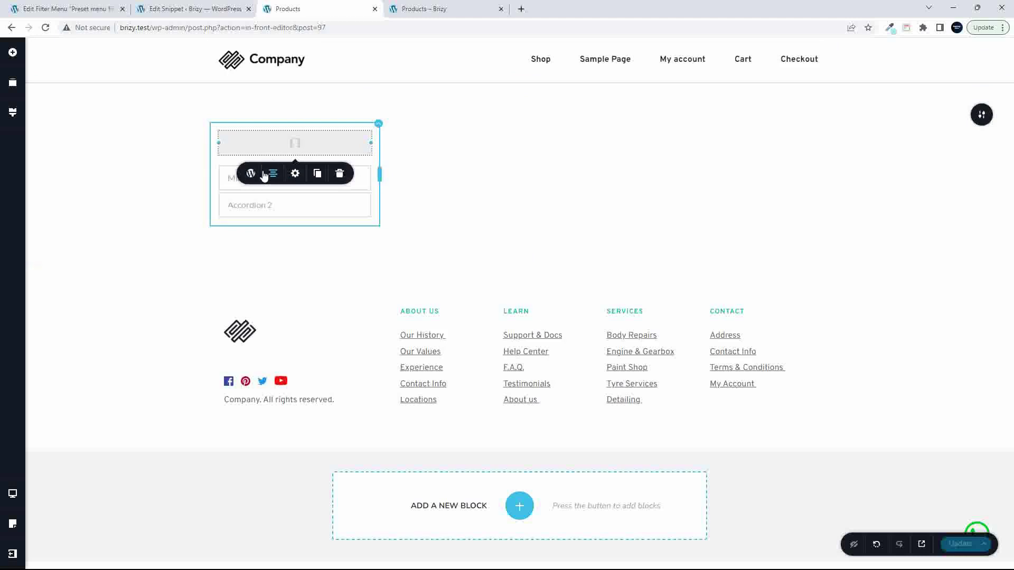
{"action": "left_click", "coordinate": [422, 8]}
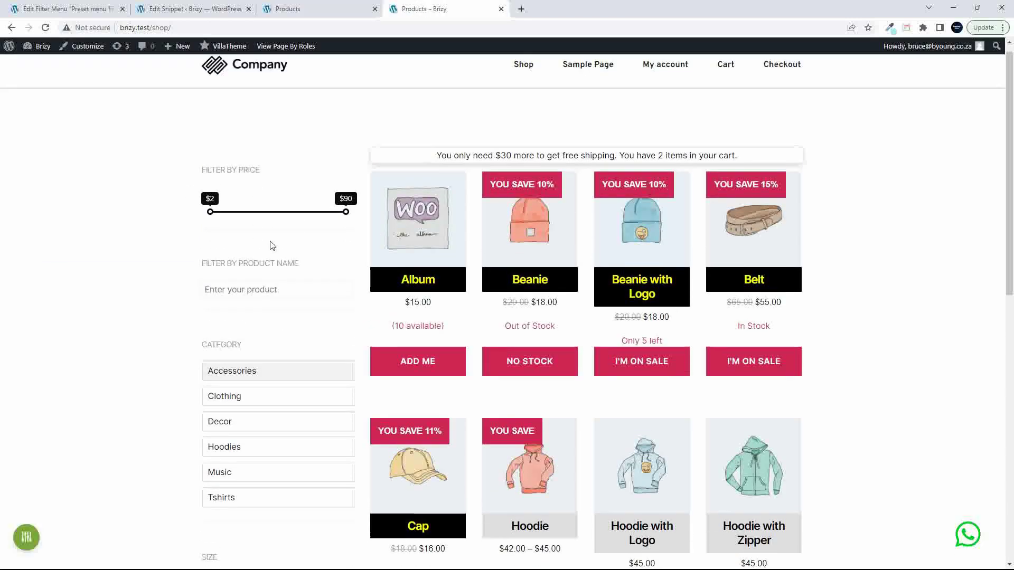
{"action": "left_click", "coordinate": [321, 9]}
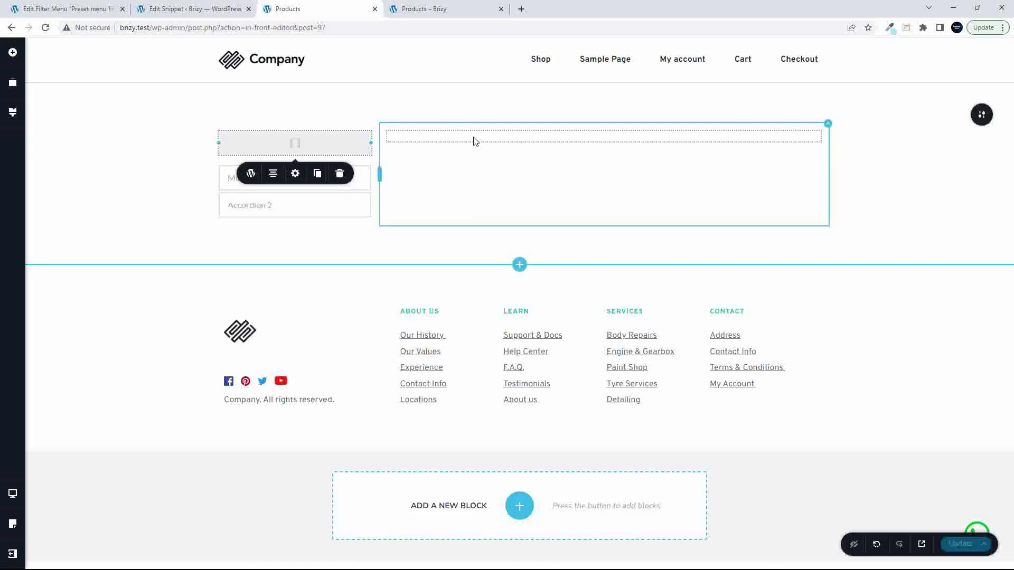
{"action": "left_click", "coordinate": [476, 140]}
{"action": "left_click", "coordinate": [445, 9]}
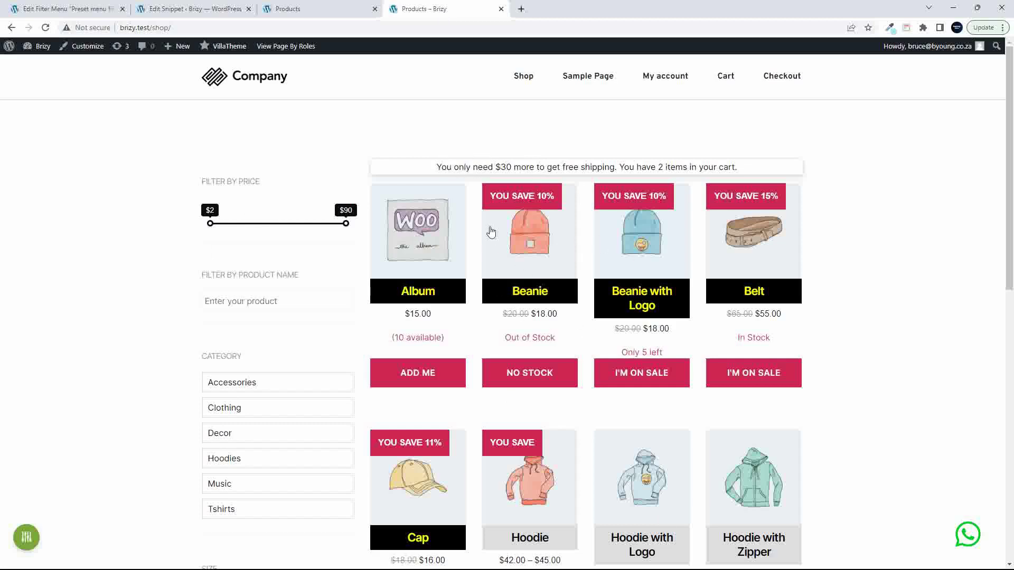
Remove the Category block from the Preset menu filter shop page and update the menu
{"action": "left_click", "coordinate": [307, 9]}
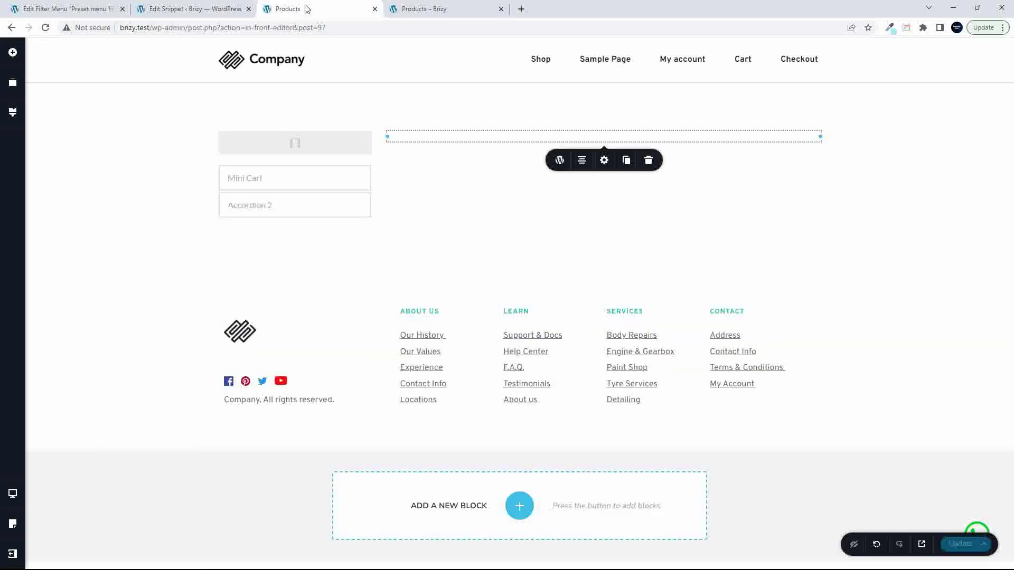
{"action": "left_click", "coordinate": [105, 10]}
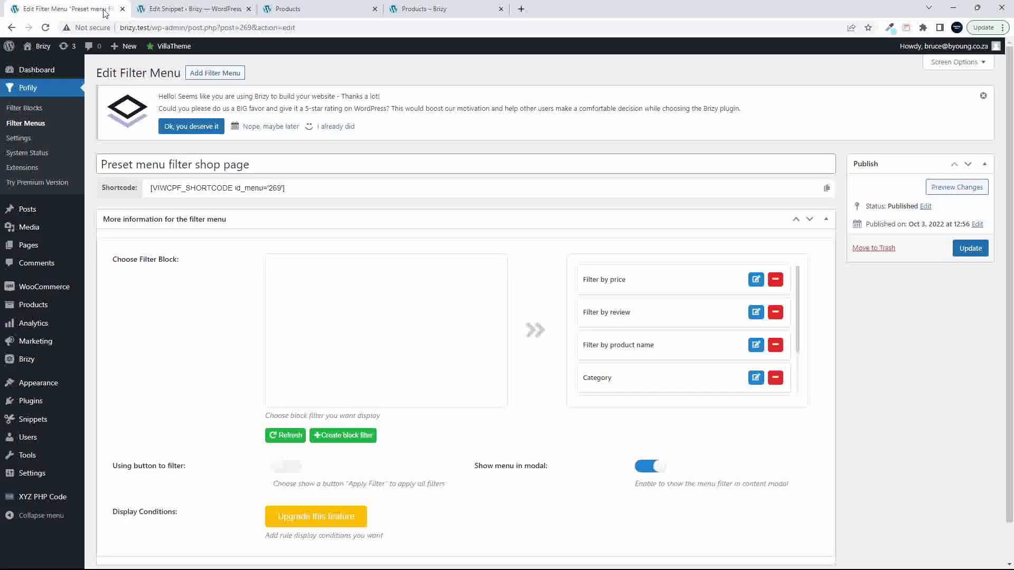
{"action": "left_click", "coordinate": [776, 379]}
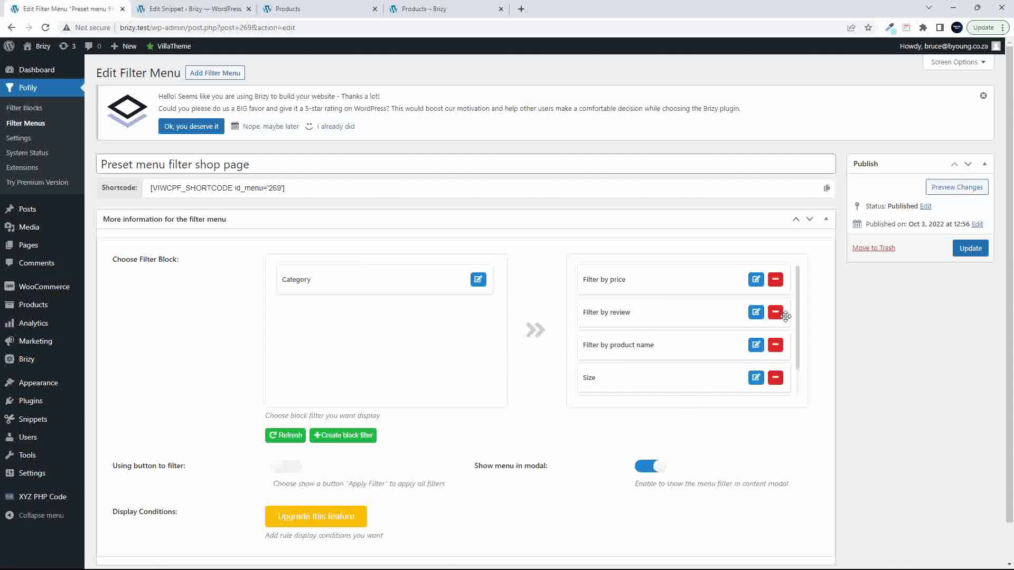
{"action": "left_click", "coordinate": [971, 249]}
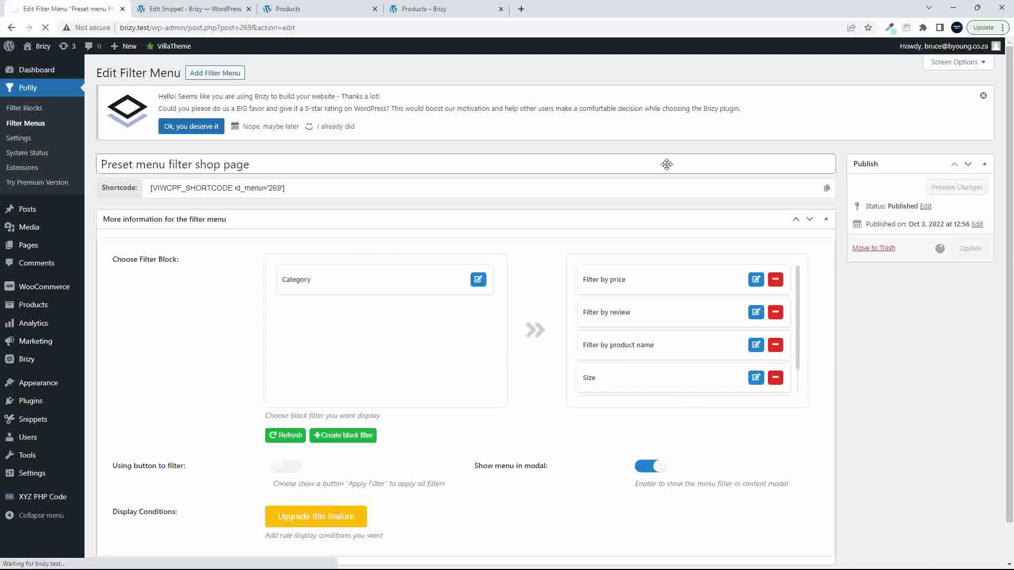
Reload the shop to confirm the category list is gone, then edit the Category filter block
{"action": "left_click", "coordinate": [425, 8]}
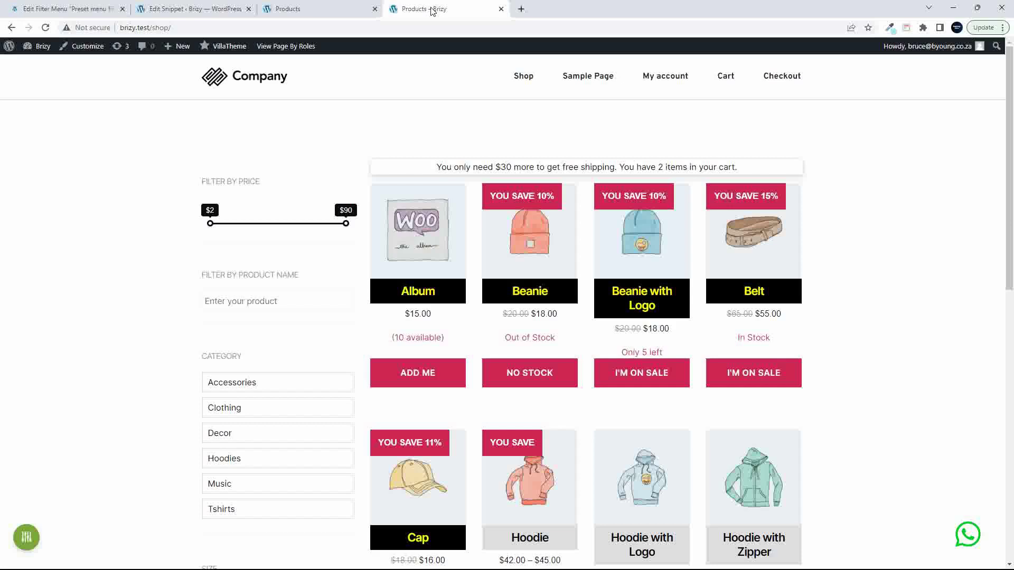
{"action": "left_click", "coordinate": [46, 27]}
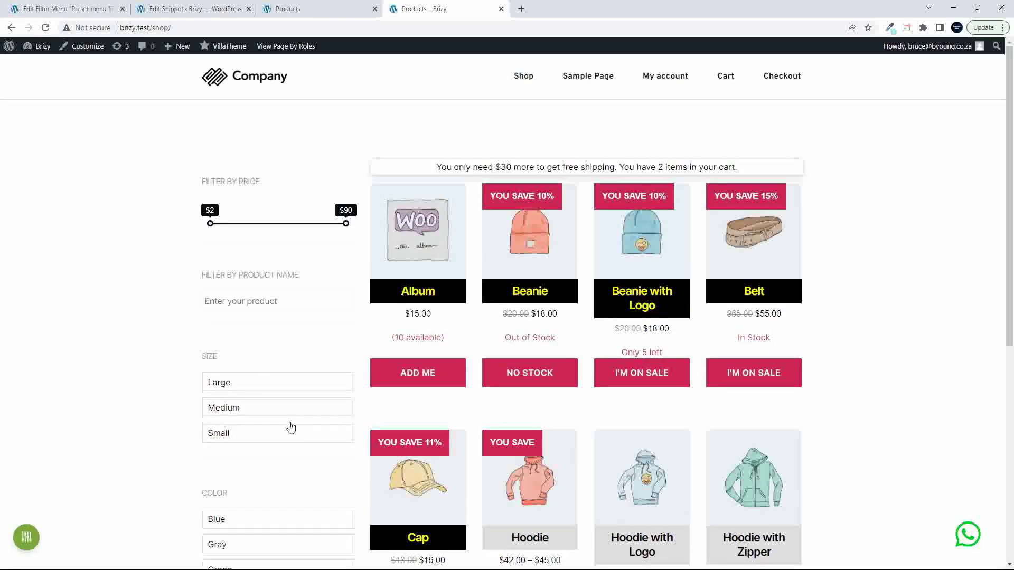
{"action": "left_click", "coordinate": [88, 9]}
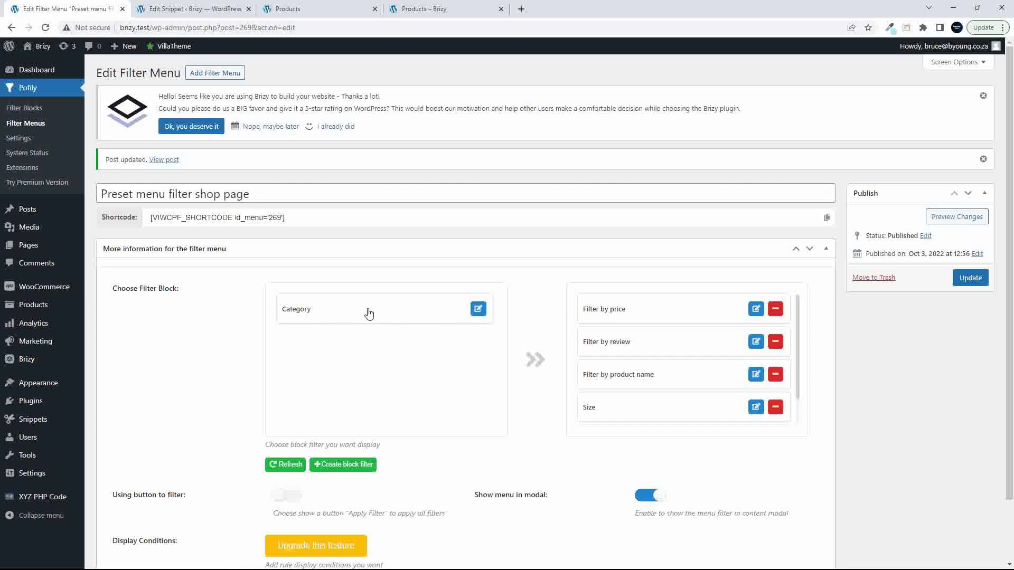
{"action": "left_click", "coordinate": [479, 311]}
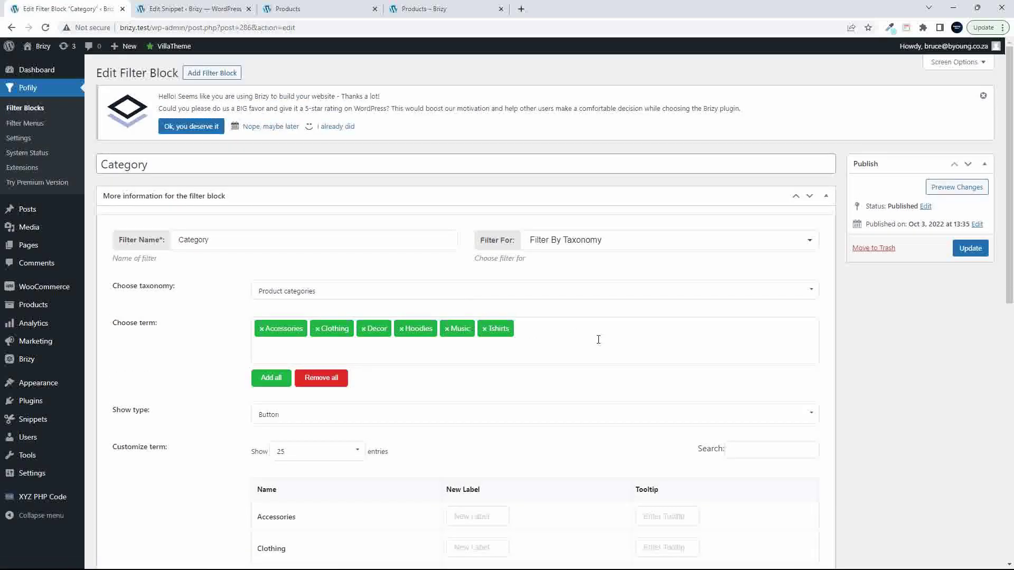
Set the Category filter block's display type to Horizontal and update it
{"action": "scroll", "coordinate": [599, 339], "scroll_direction": "down", "scroll_amount": 2}
{"action": "scroll", "coordinate": [598, 339], "scroll_direction": "down", "scroll_amount": 7}
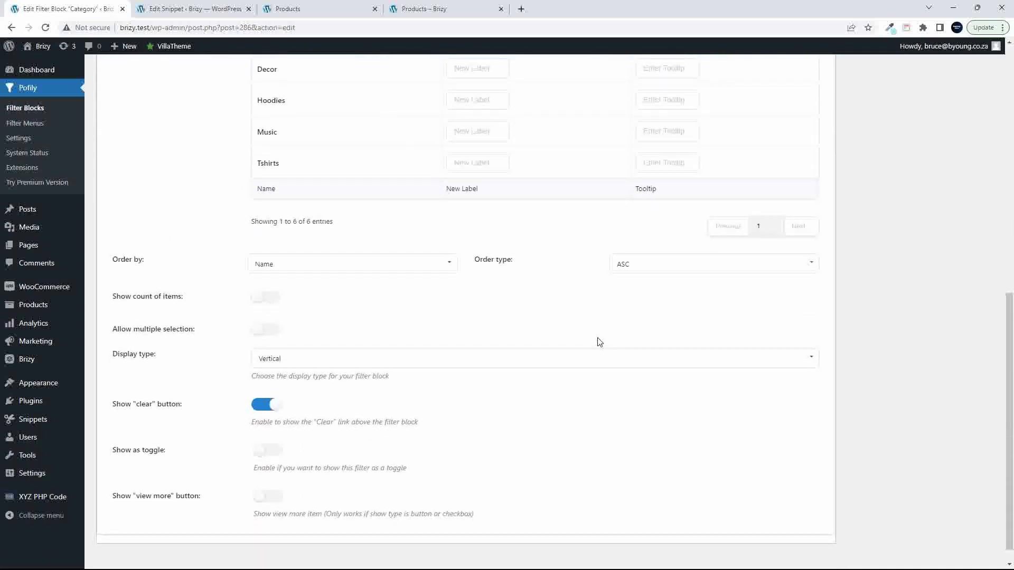
{"action": "left_click", "coordinate": [347, 360]}
{"action": "left_click", "coordinate": [315, 398]}
{"action": "scroll", "coordinate": [695, 336], "scroll_direction": "up", "scroll_amount": 9}
{"action": "left_click", "coordinate": [970, 248]}
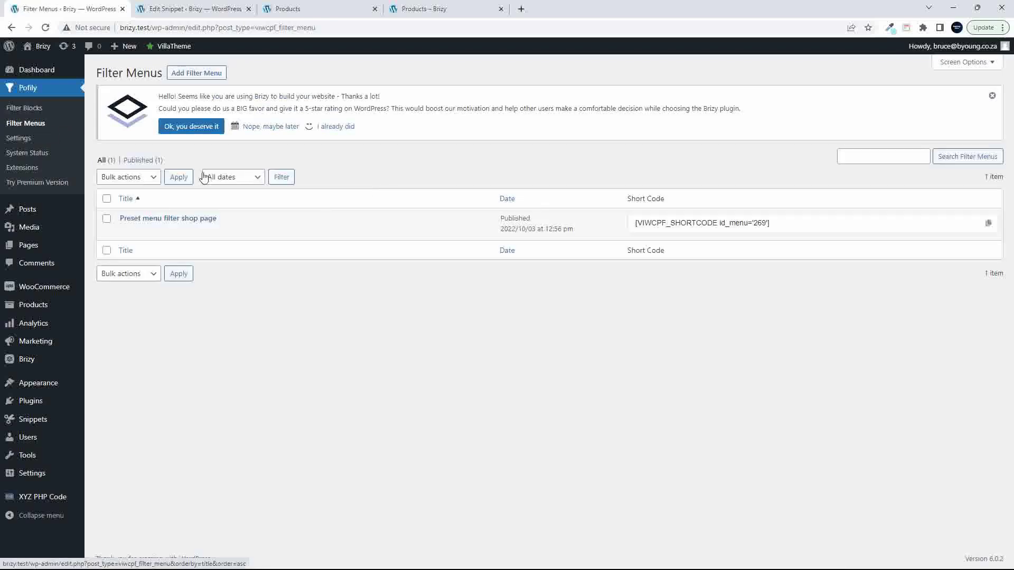
Start a new Pofily filter menu titled 'Horizontal Categories'
{"action": "left_click", "coordinate": [189, 75]}
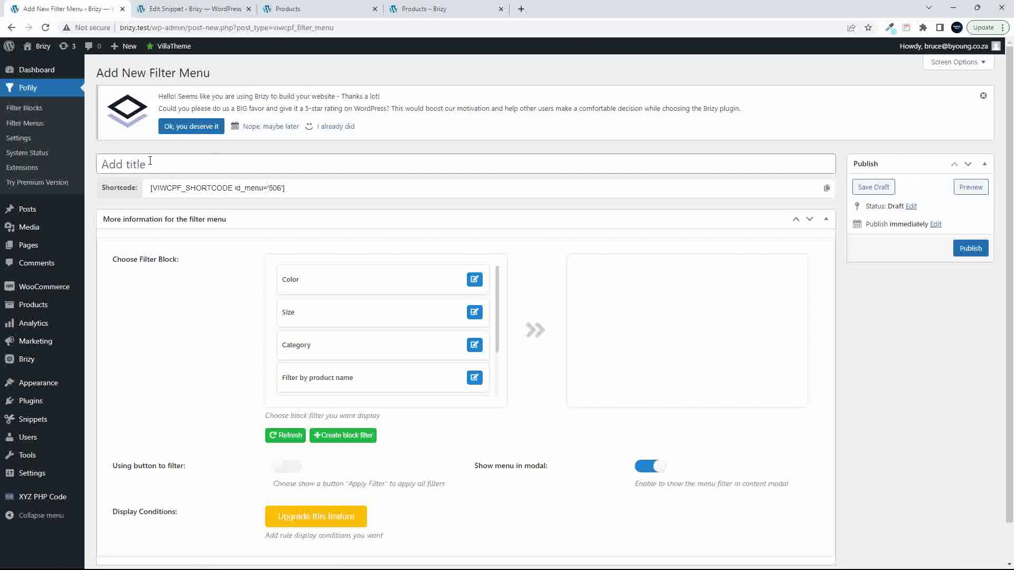
{"action": "left_click", "coordinate": [150, 161]}
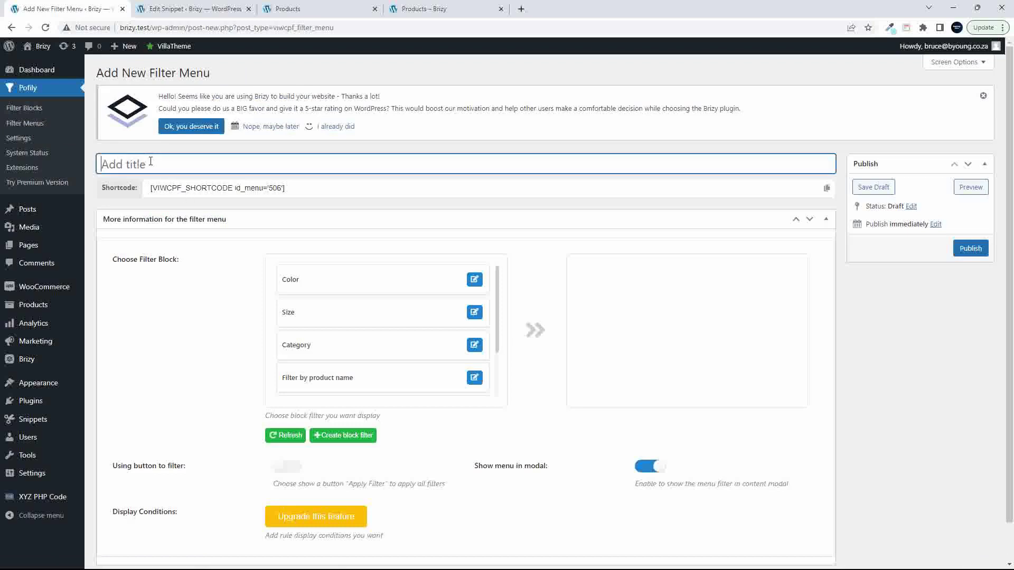
{"action": "type", "text": "Horizontal Categories"}
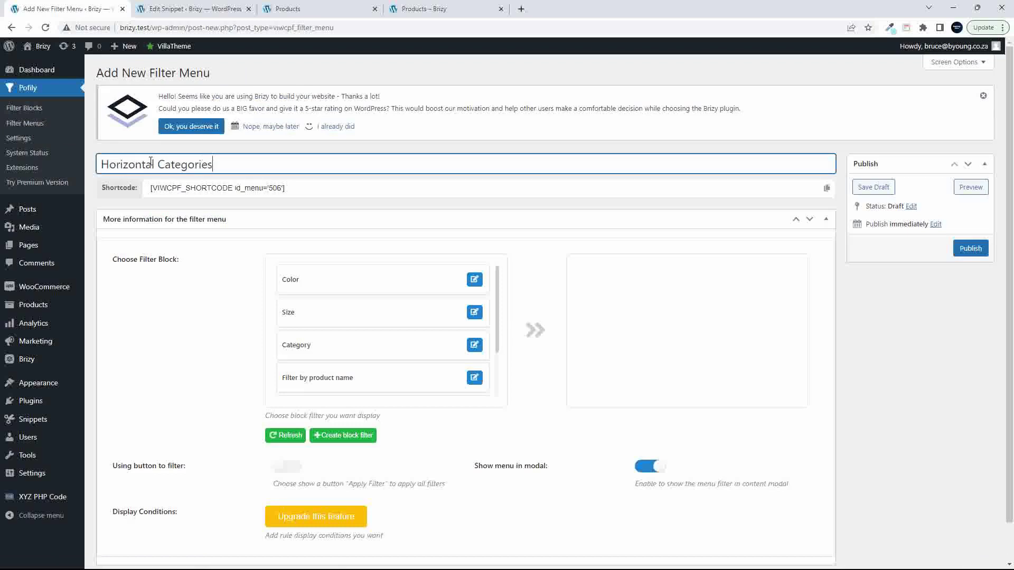
{"action": "key", "text": "ctrl+a"}
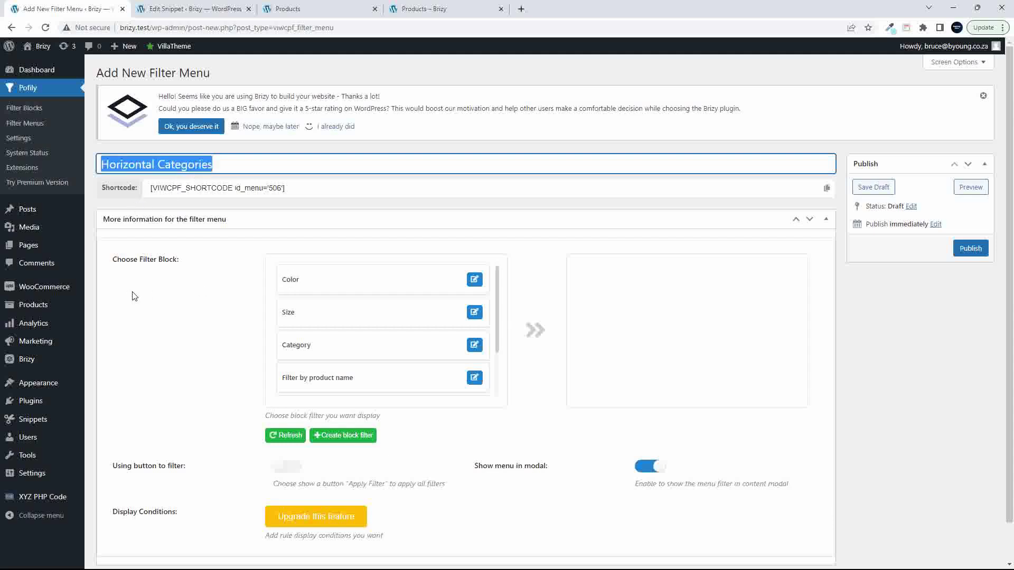
Add the Category block, copy the id_menu='506' shortcode, and publish the menu
{"action": "scroll", "coordinate": [174, 309], "scroll_direction": "down", "scroll_amount": 1}
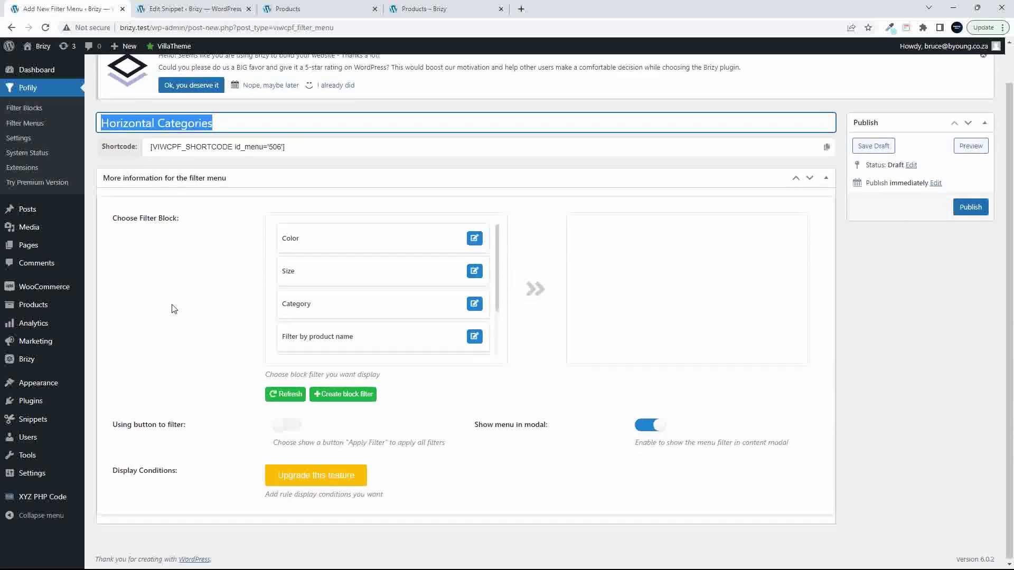
{"action": "left_click", "coordinate": [366, 308]}
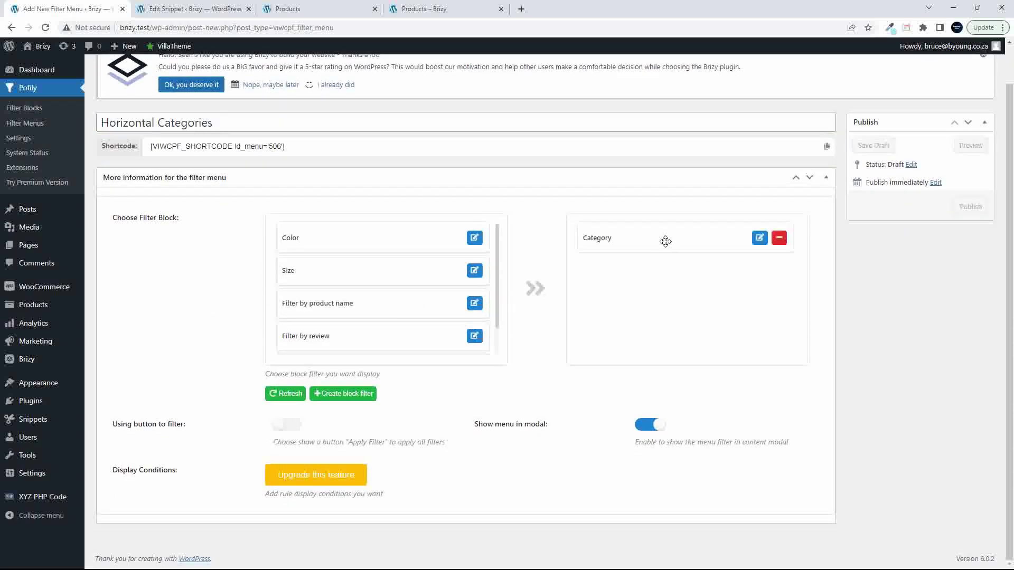
{"action": "left_click_drag", "start_coordinate": [297, 145], "coordinate": [134, 153]}
{"action": "key", "text": "ctrl+c"}
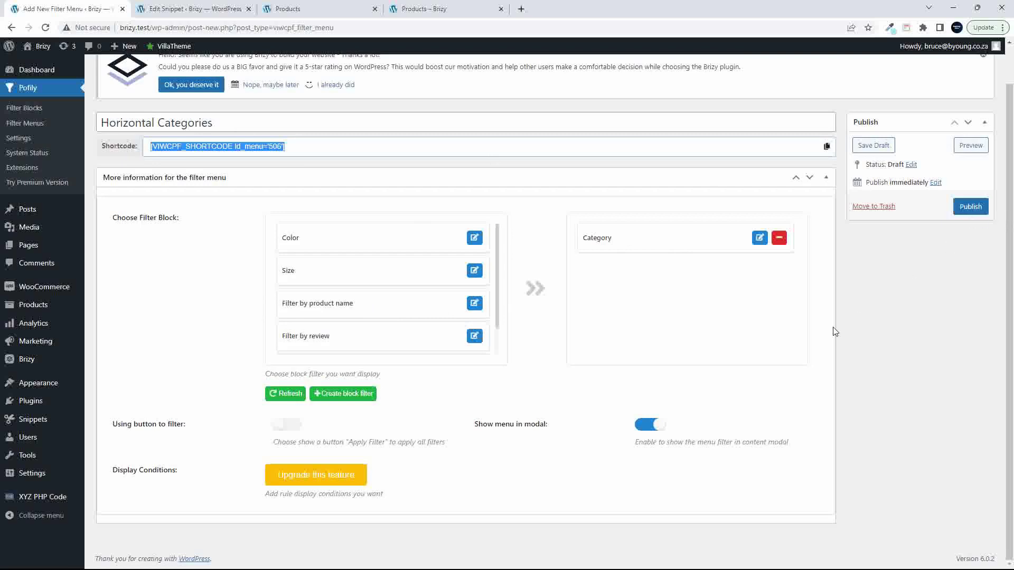
{"action": "left_click", "coordinate": [970, 207]}
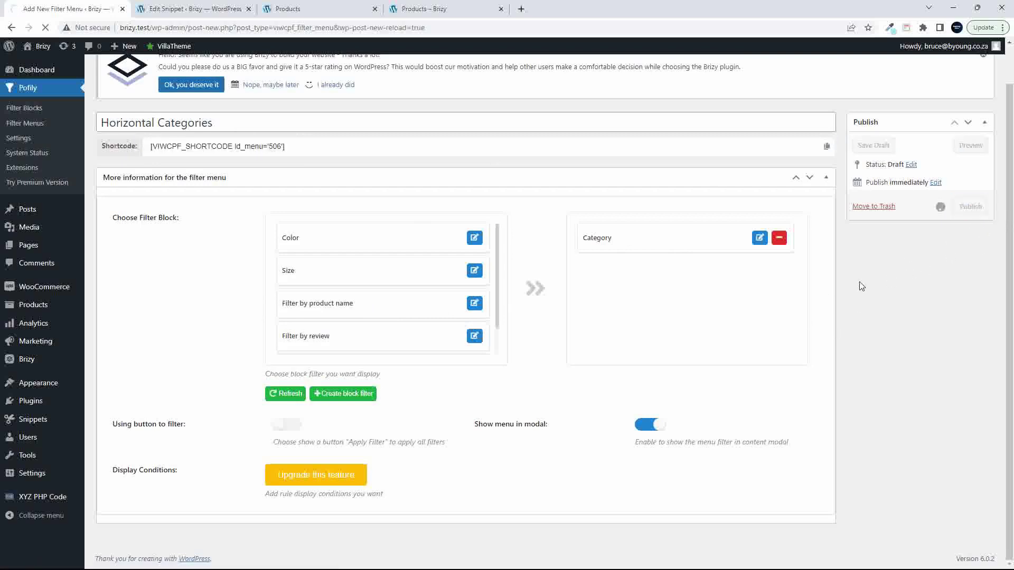
Place a Shortcode element with [VIWCPF_SHORTCODE id_menu='506'] in the right column and update the page
{"action": "left_click", "coordinate": [417, 6]}
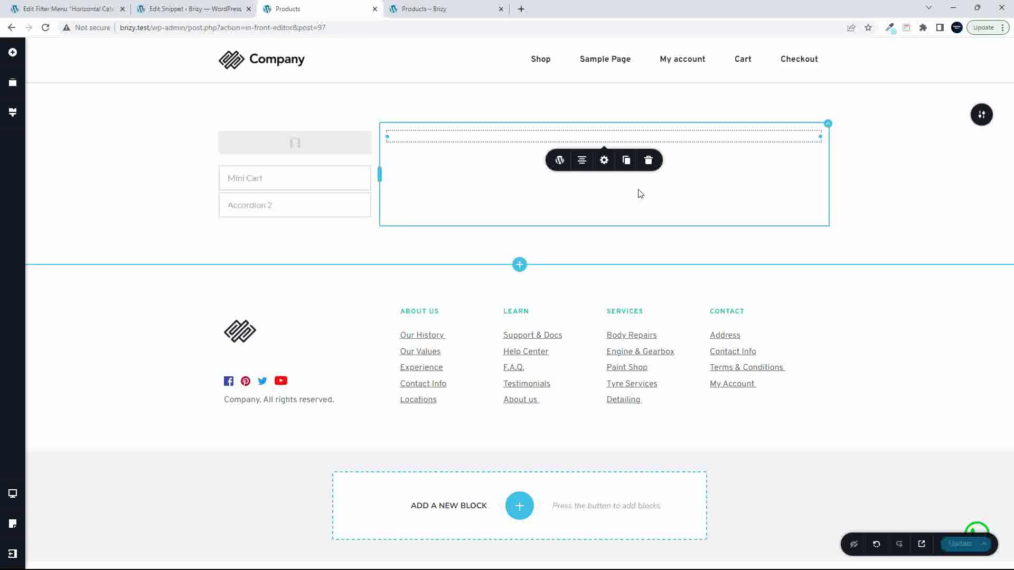
{"action": "left_click", "coordinate": [13, 52]}
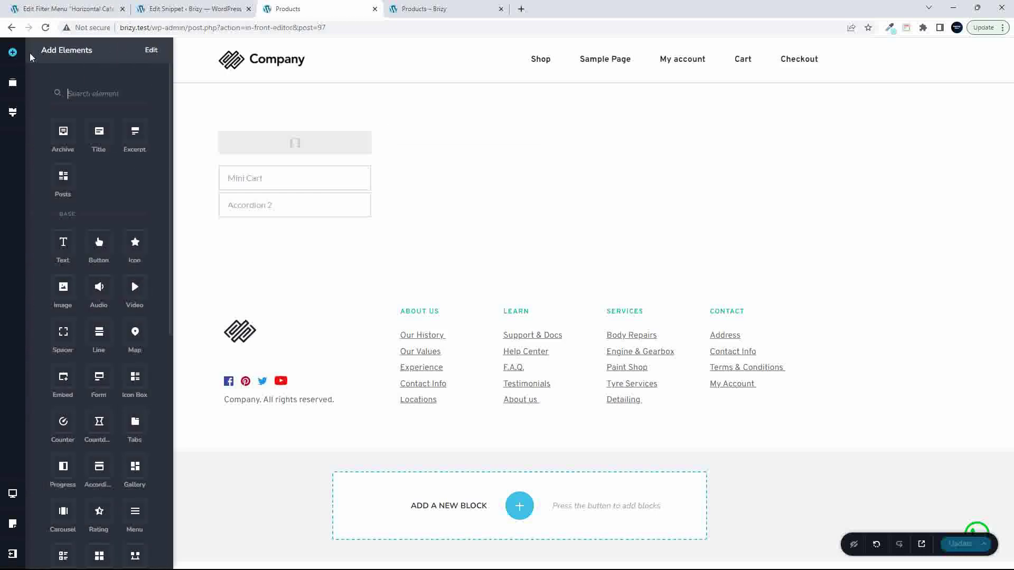
{"action": "type", "text": "short"}
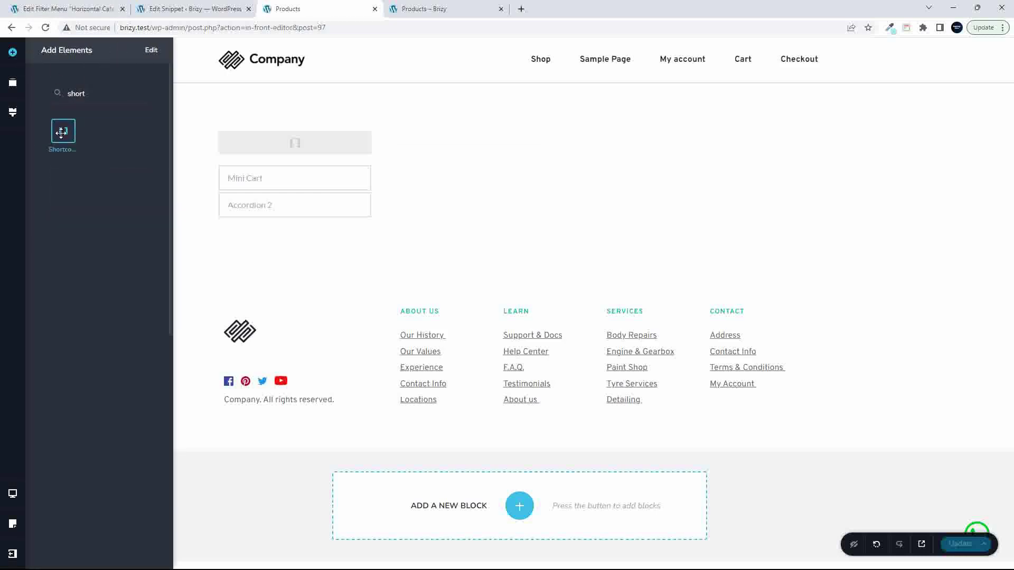
{"action": "left_click_drag", "start_coordinate": [63, 131], "coordinate": [516, 143]}
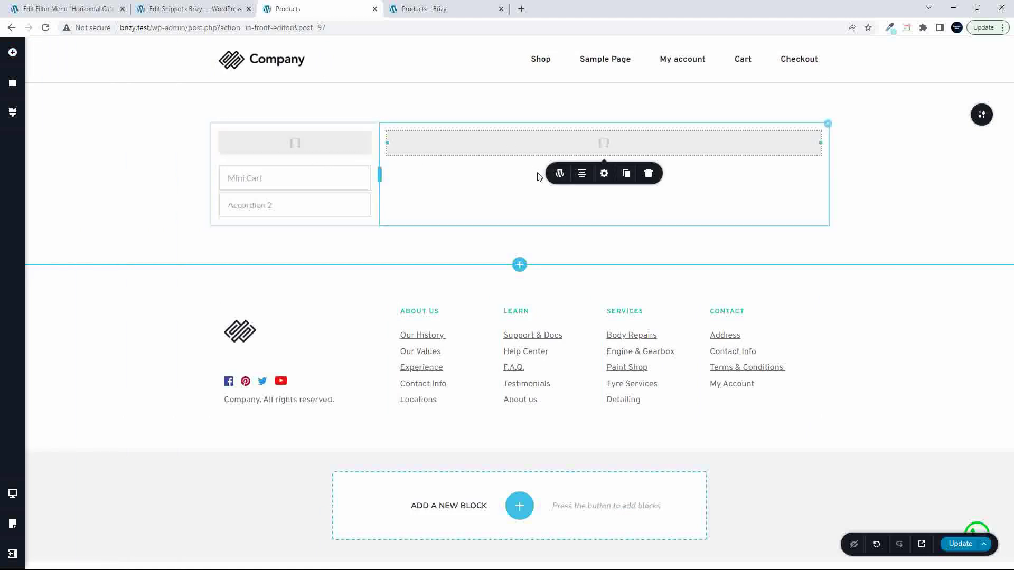
{"action": "left_click", "coordinate": [559, 174]}
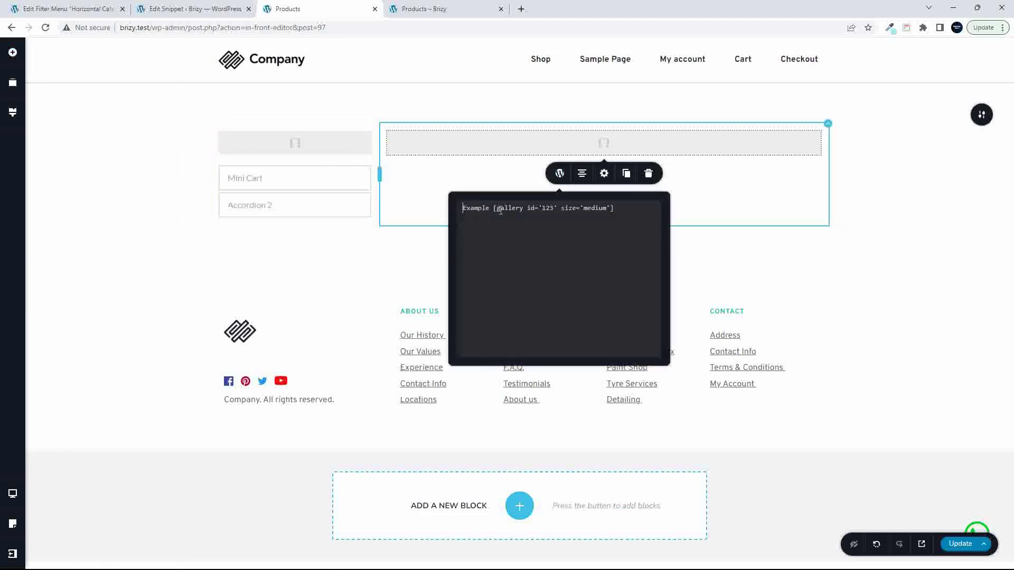
{"action": "key", "text": "ctrl+v"}
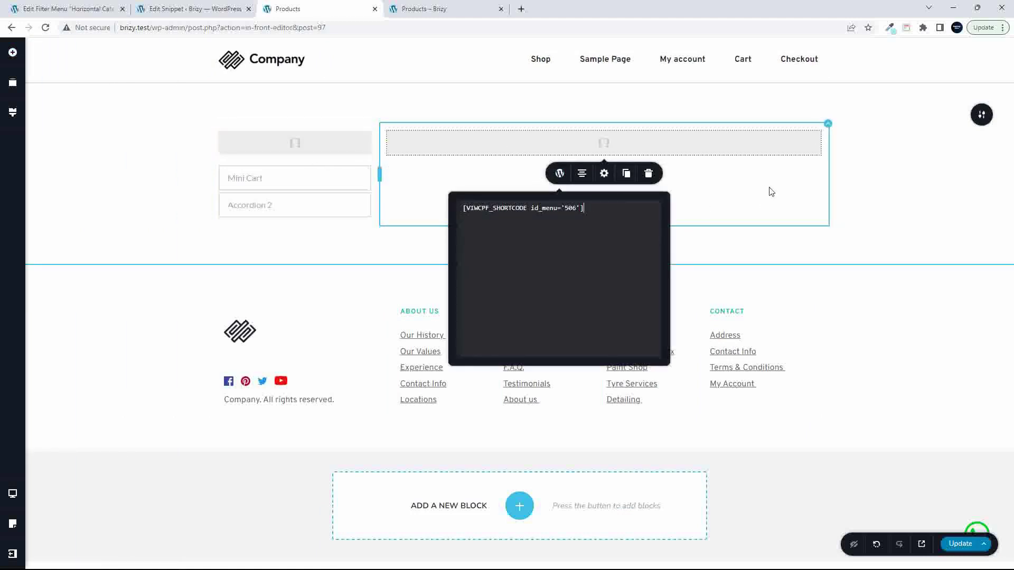
{"action": "left_click", "coordinate": [783, 188]}
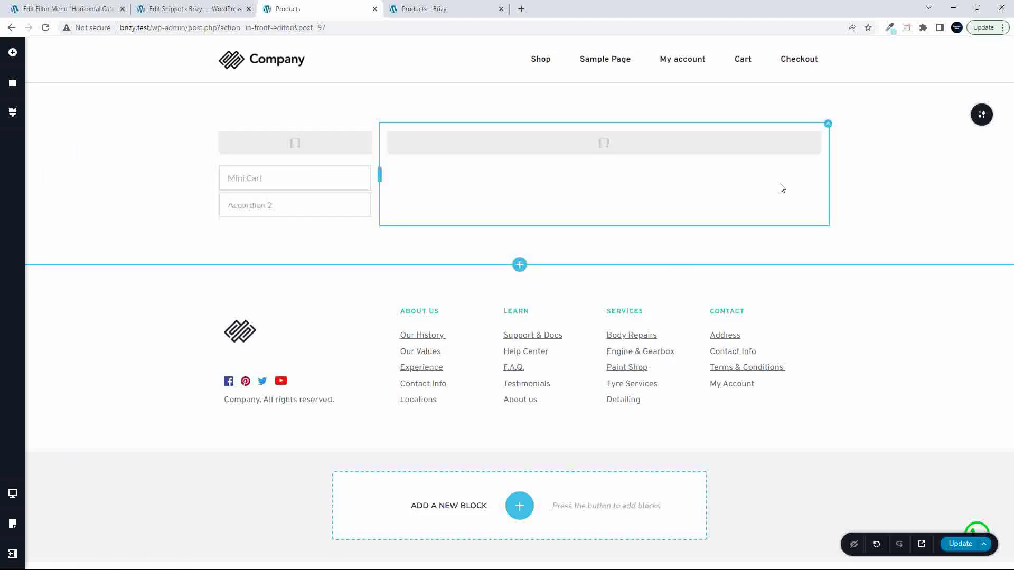
{"action": "left_click", "coordinate": [957, 544]}
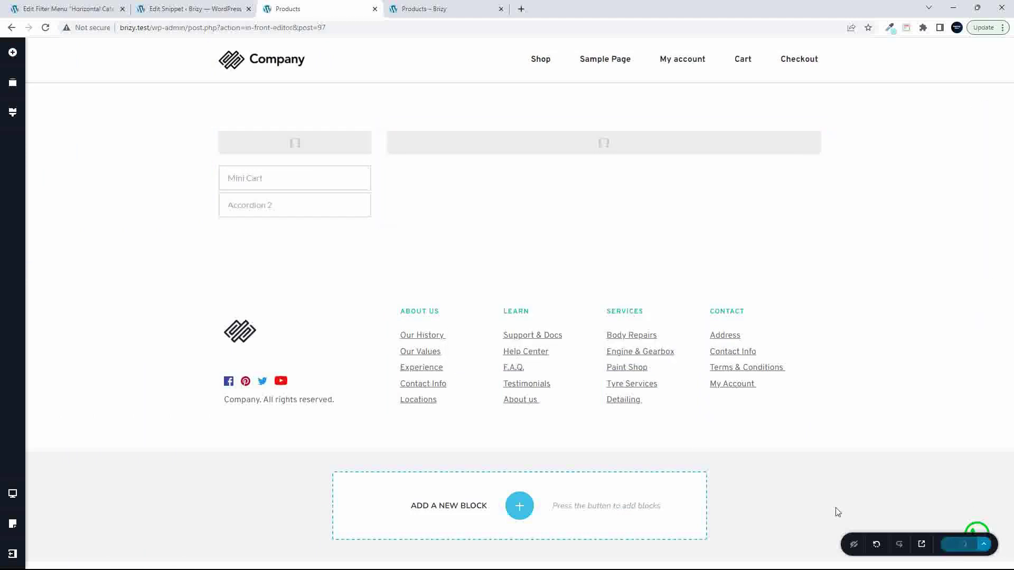
{"action": "left_click", "coordinate": [434, 9]}
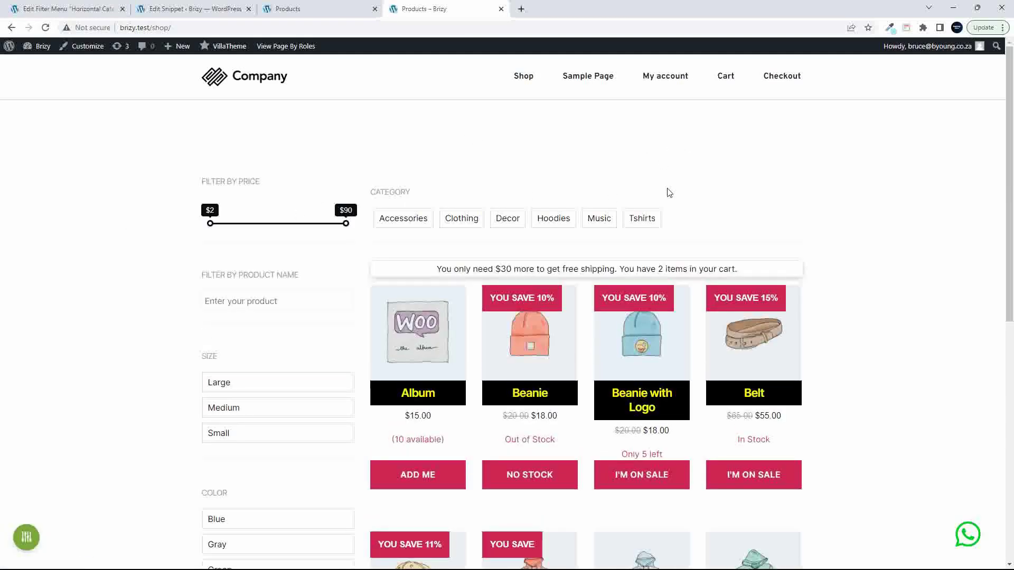
Test the horizontal category buttons by filtering to Decor, then removing the Decor chip
{"action": "left_click", "coordinate": [508, 218]}
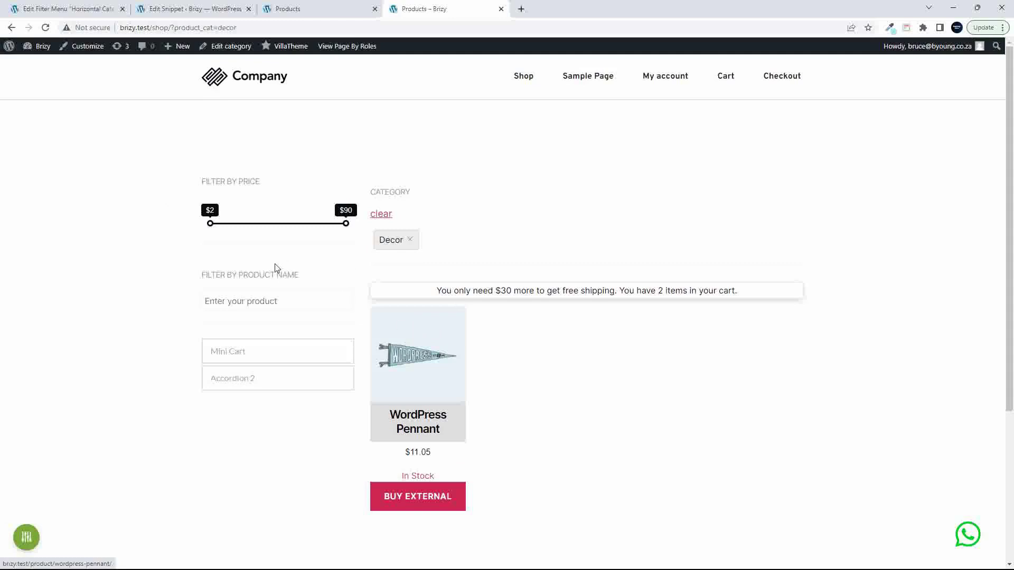
{"action": "left_click", "coordinate": [410, 238]}
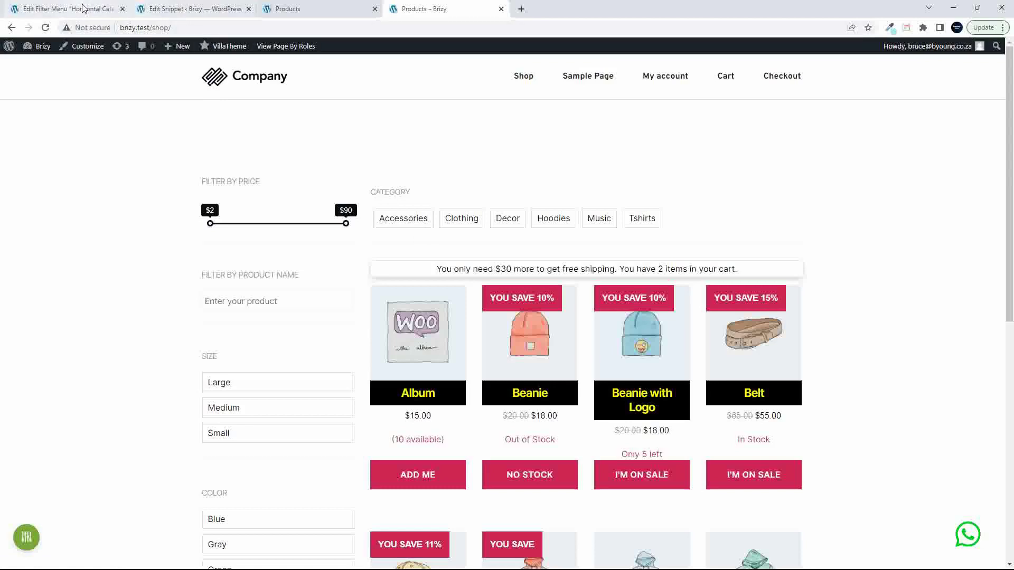
{"action": "left_click", "coordinate": [64, 9]}
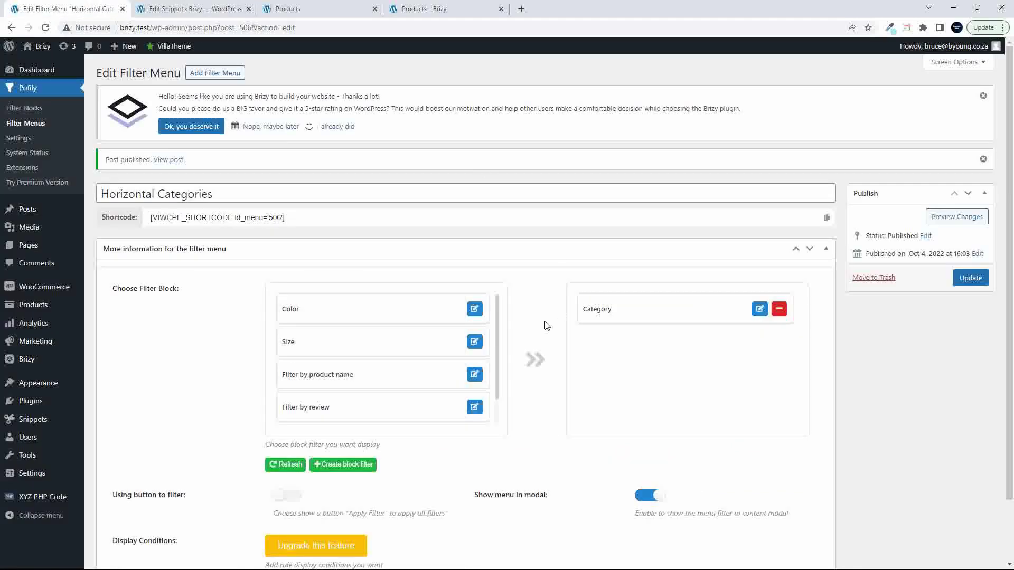
Turn off the clear button on the Pofily Category filter block and save the change
{"action": "left_click", "coordinate": [759, 310]}
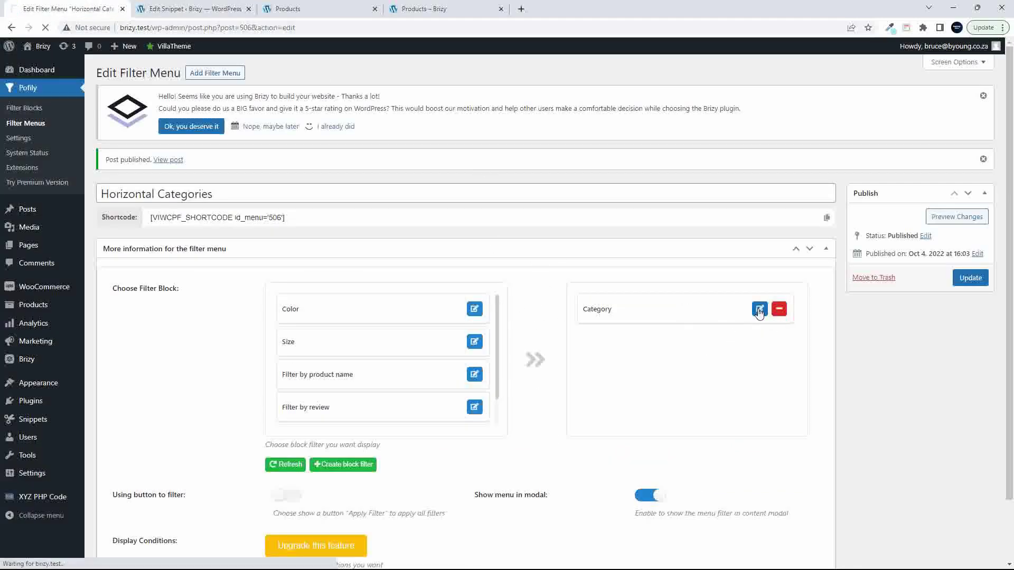
{"action": "scroll", "coordinate": [554, 312], "scroll_direction": "down", "scroll_amount": 9}
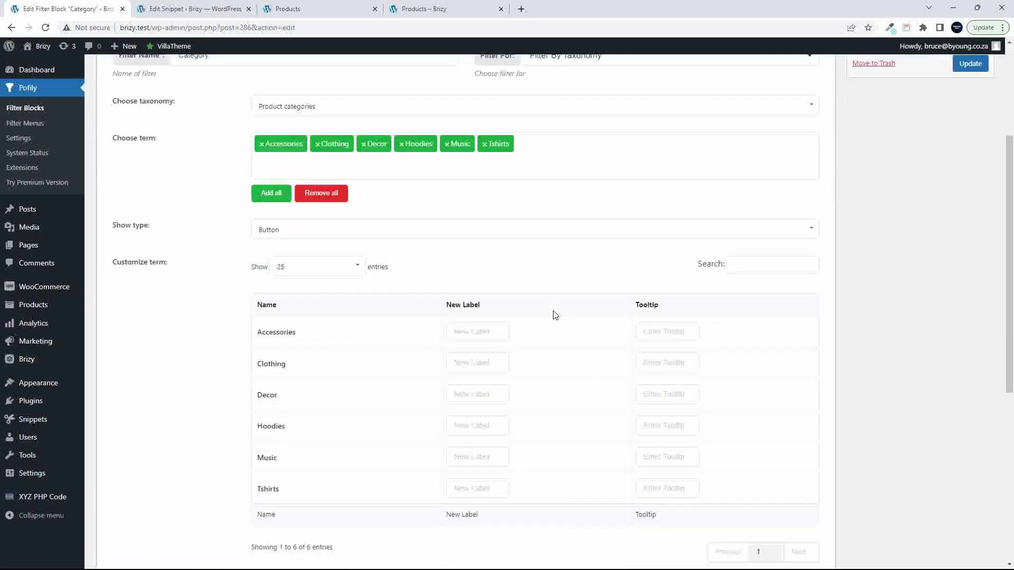
{"action": "scroll", "coordinate": [552, 314], "scroll_direction": "down", "scroll_amount": 2}
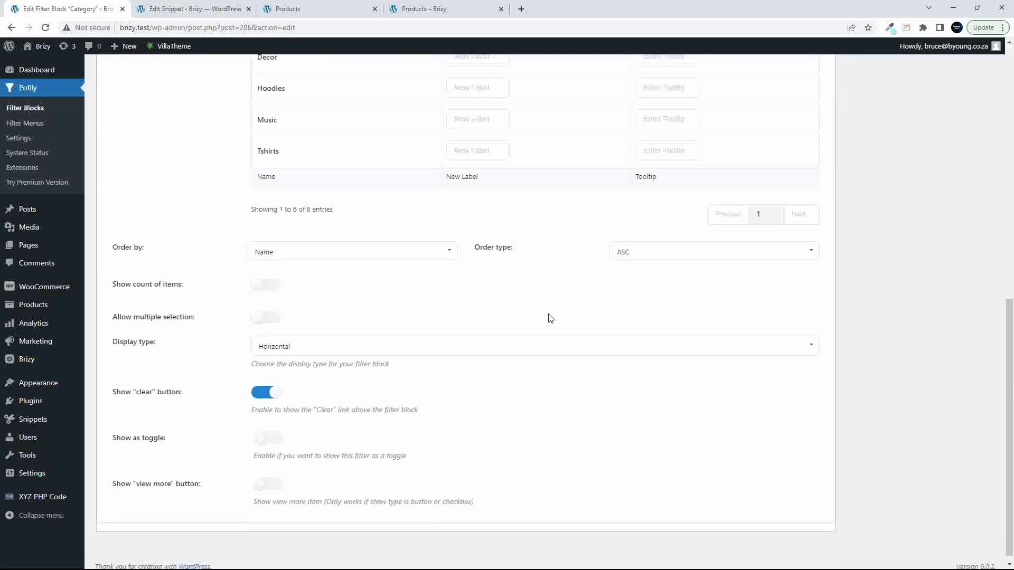
{"action": "left_click", "coordinate": [259, 394]}
{"action": "scroll", "coordinate": [673, 375], "scroll_direction": "up", "scroll_amount": 10}
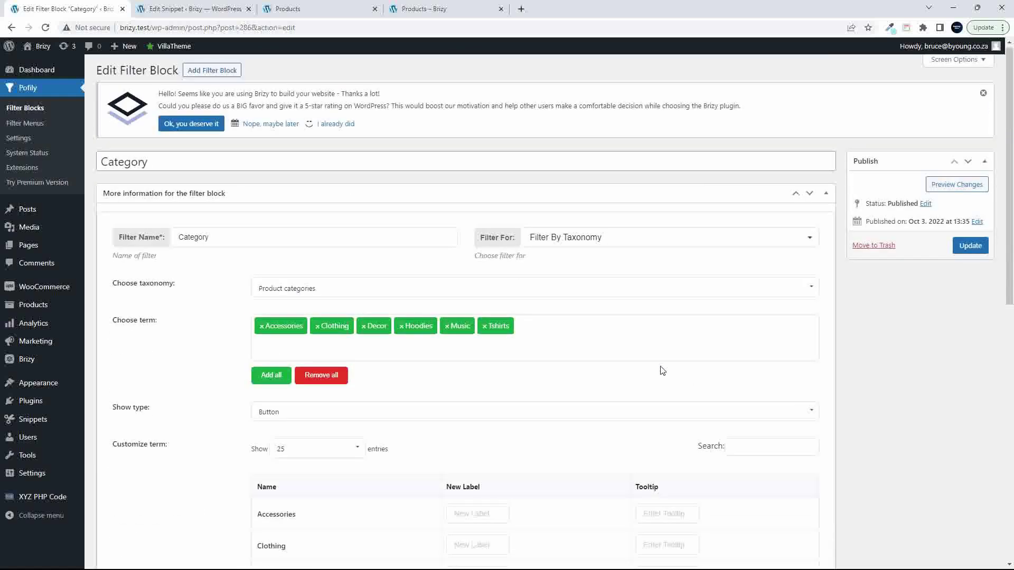
{"action": "left_click", "coordinate": [970, 247]}
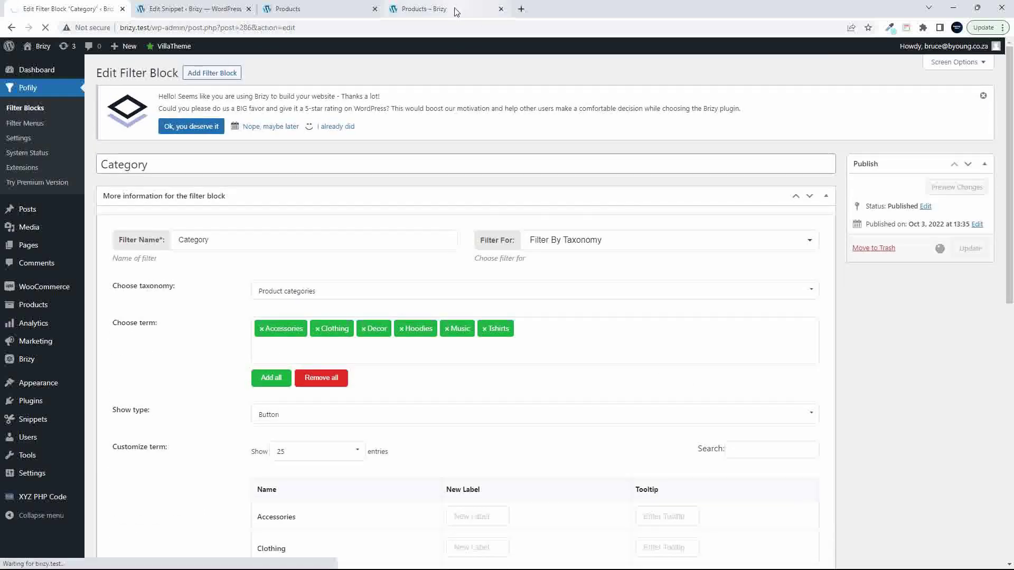
Reduce the Brizy Products section's top padding to 17px, save, and reload the shop page
{"action": "left_click", "coordinate": [453, 11]}
{"action": "left_click", "coordinate": [285, 9]}
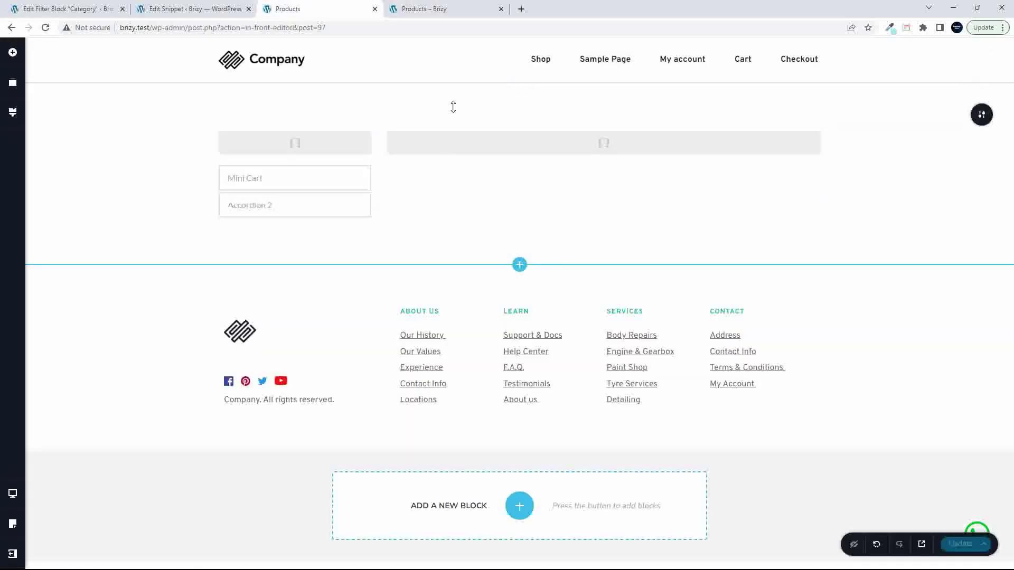
{"action": "left_click_drag", "start_coordinate": [454, 110], "coordinate": [459, 78]}
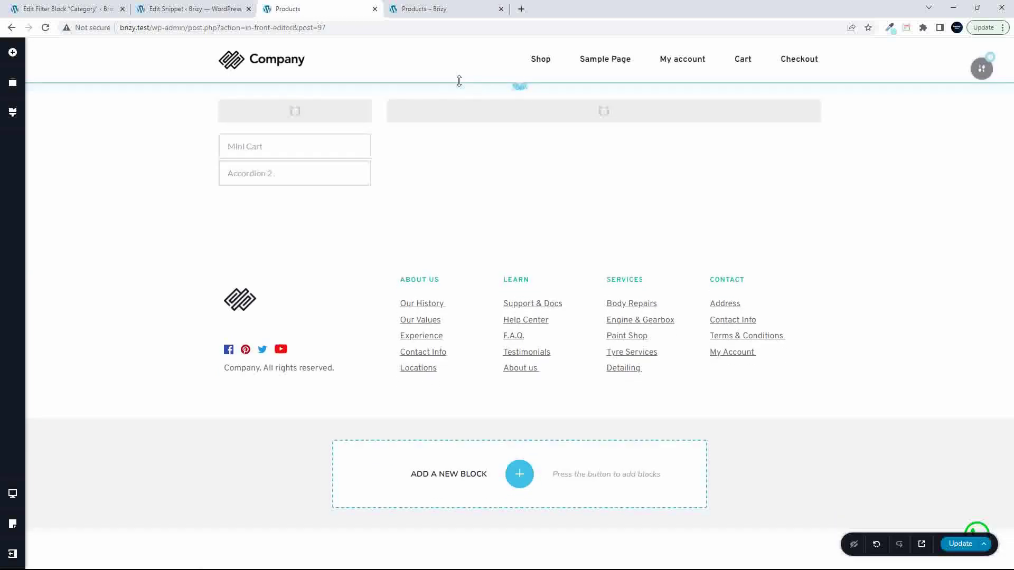
{"action": "left_click", "coordinate": [947, 544]}
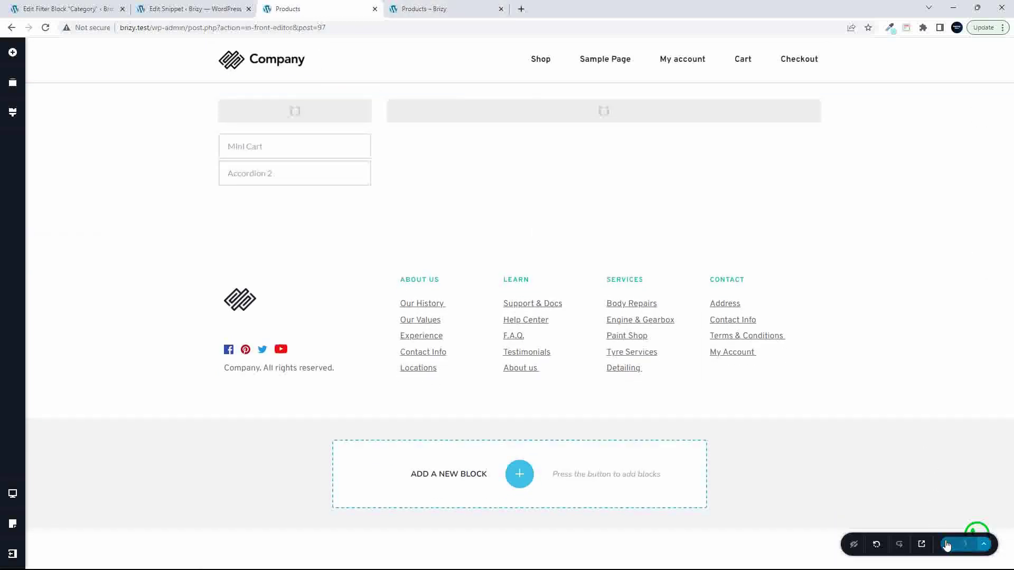
{"action": "left_click", "coordinate": [428, 9]}
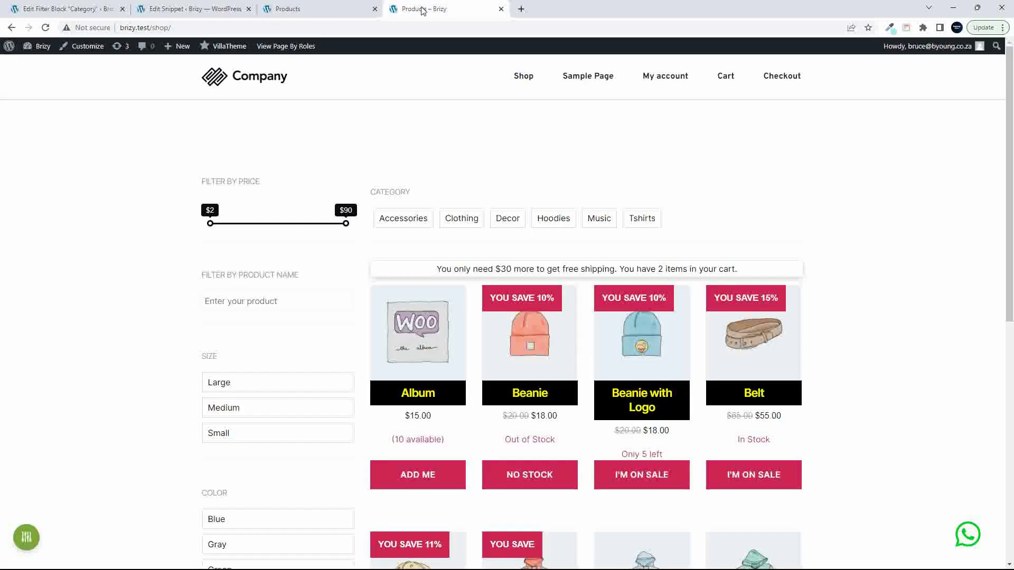
{"action": "left_click", "coordinate": [46, 28]}
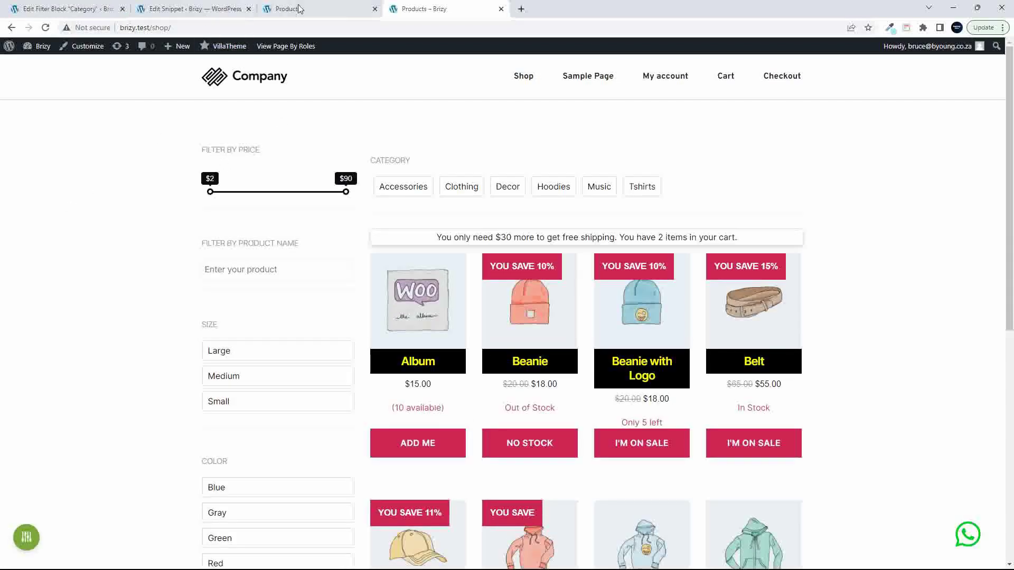
Test the Accessories and Music category buttons, removing each filter with its ×
{"action": "left_click", "coordinate": [413, 186]}
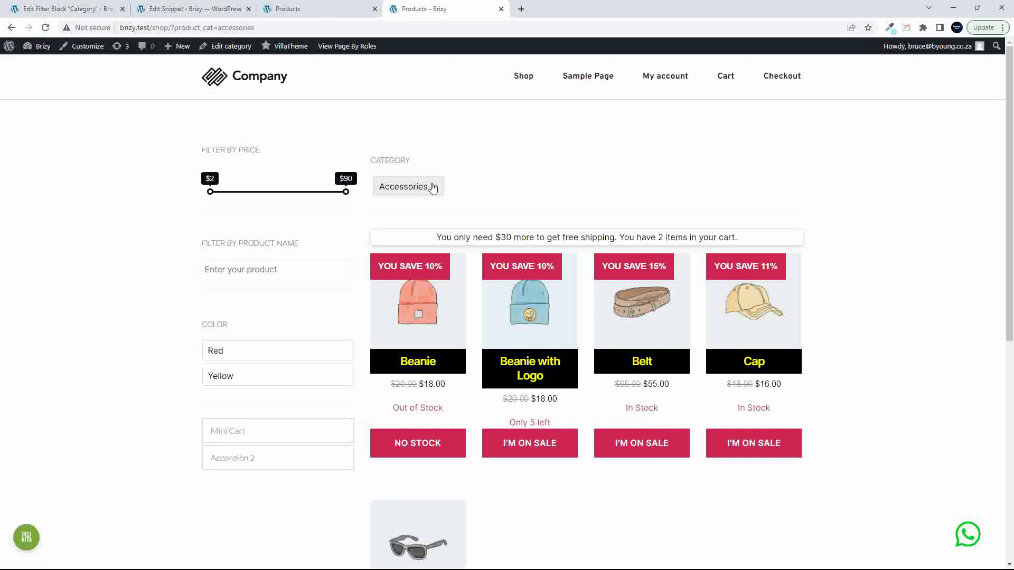
{"action": "left_click", "coordinate": [434, 187]}
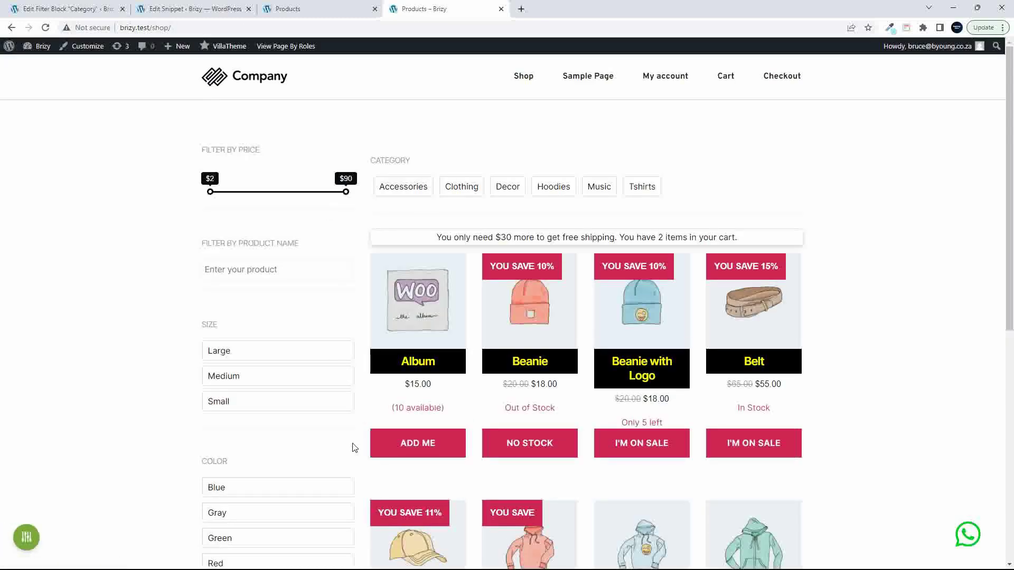
{"action": "scroll", "coordinate": [319, 442], "scroll_direction": "down", "scroll_amount": 6}
{"action": "scroll", "coordinate": [309, 446], "scroll_direction": "up", "scroll_amount": 6}
{"action": "left_click", "coordinate": [599, 186]}
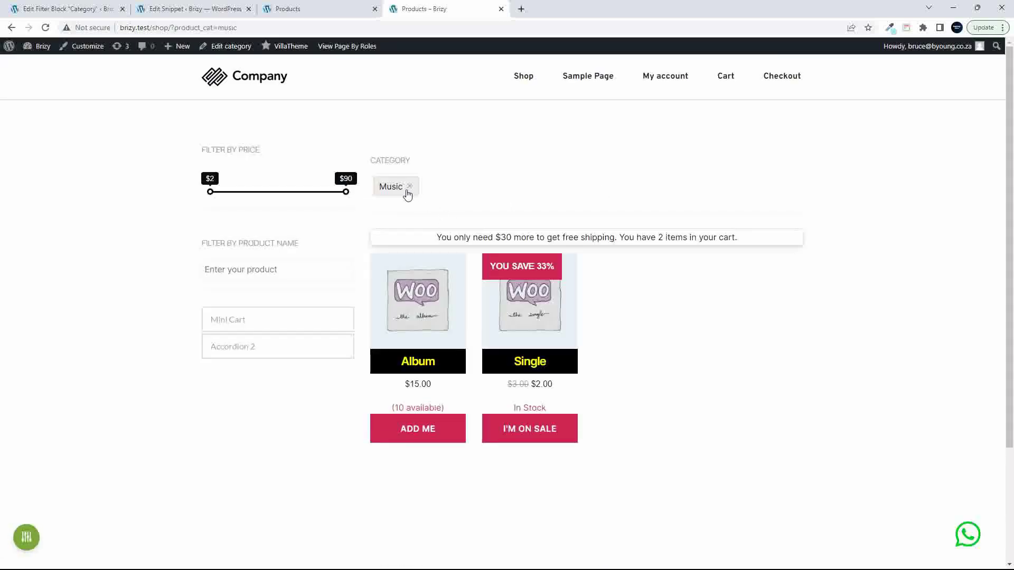
{"action": "left_click", "coordinate": [409, 187]}
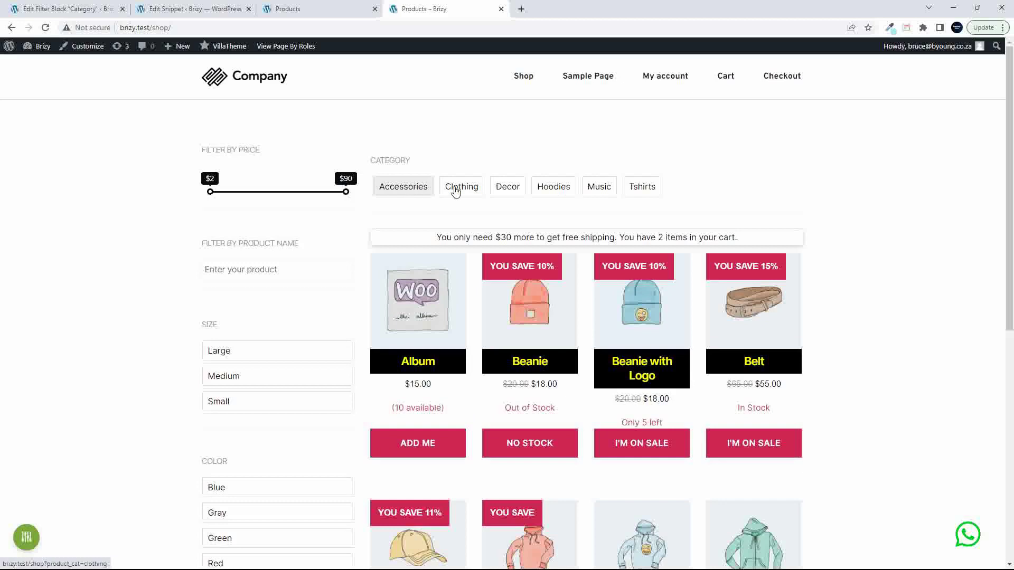
{"action": "left_click", "coordinate": [457, 187]}
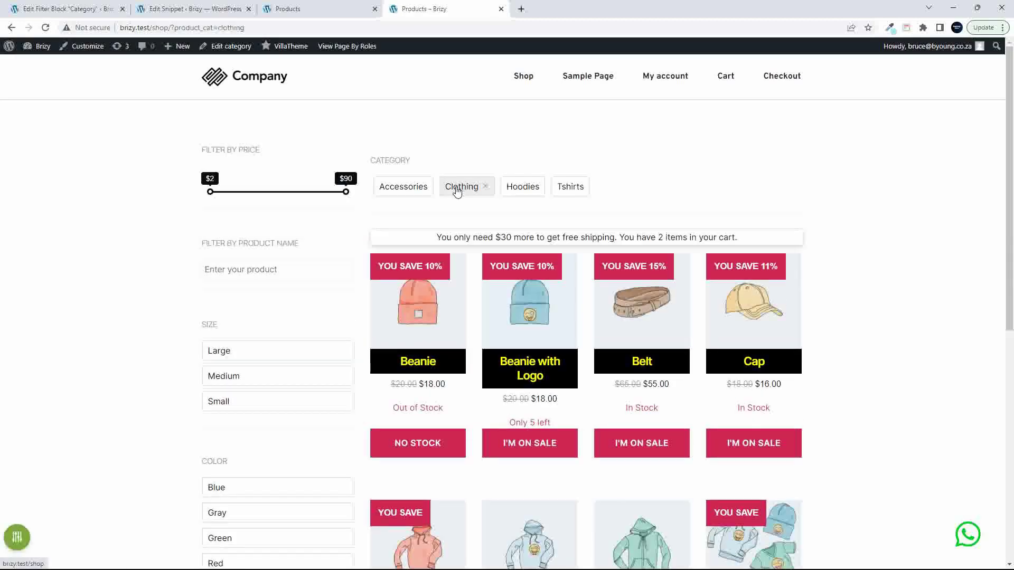
{"action": "scroll", "coordinate": [292, 326], "scroll_direction": "down", "scroll_amount": 1}
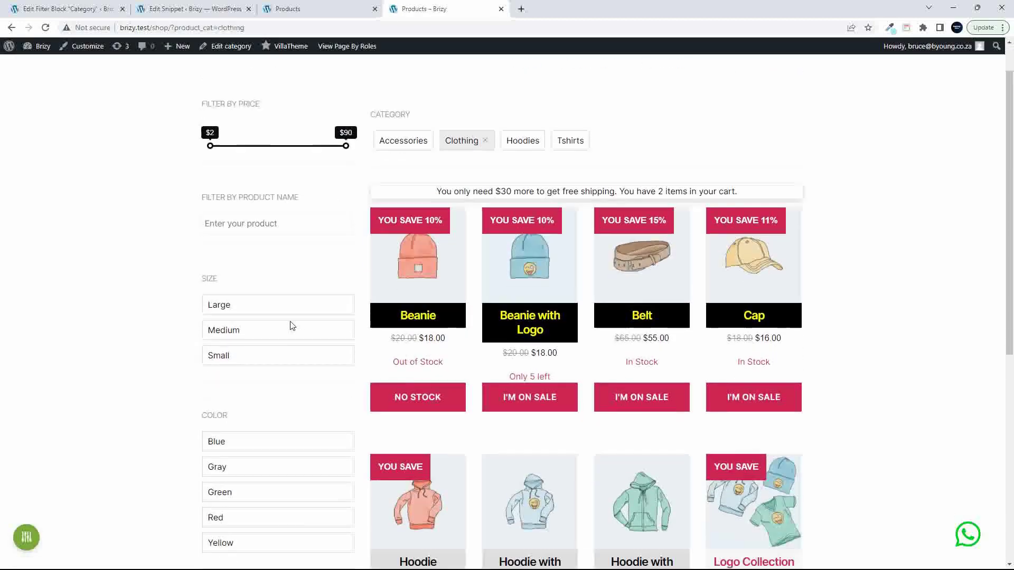
{"action": "scroll", "coordinate": [292, 326], "scroll_direction": "down", "scroll_amount": 4}
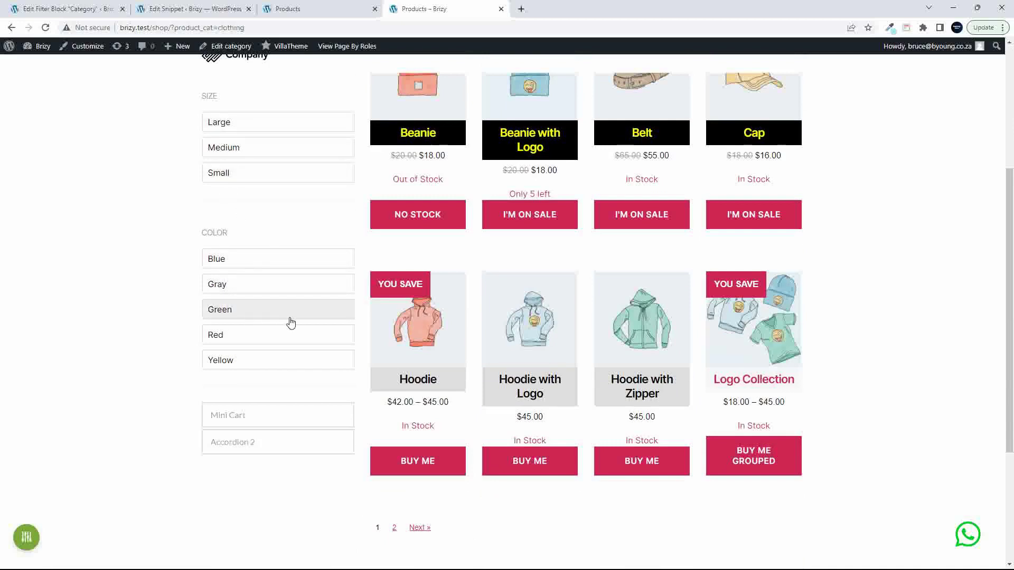
{"action": "scroll", "coordinate": [290, 323], "scroll_direction": "up", "scroll_amount": 5}
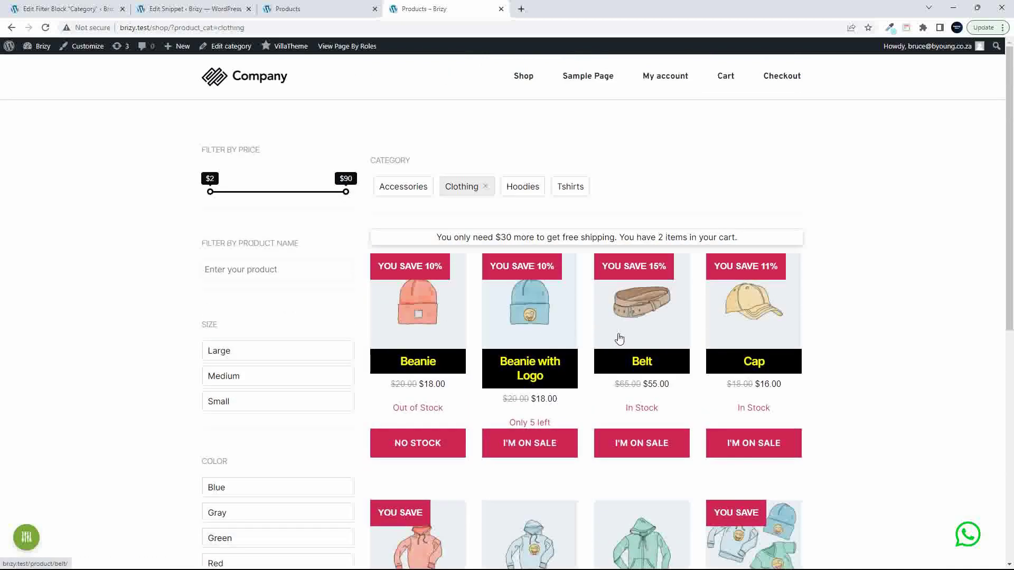
{"action": "mouse_move", "coordinate": [525, 78]}
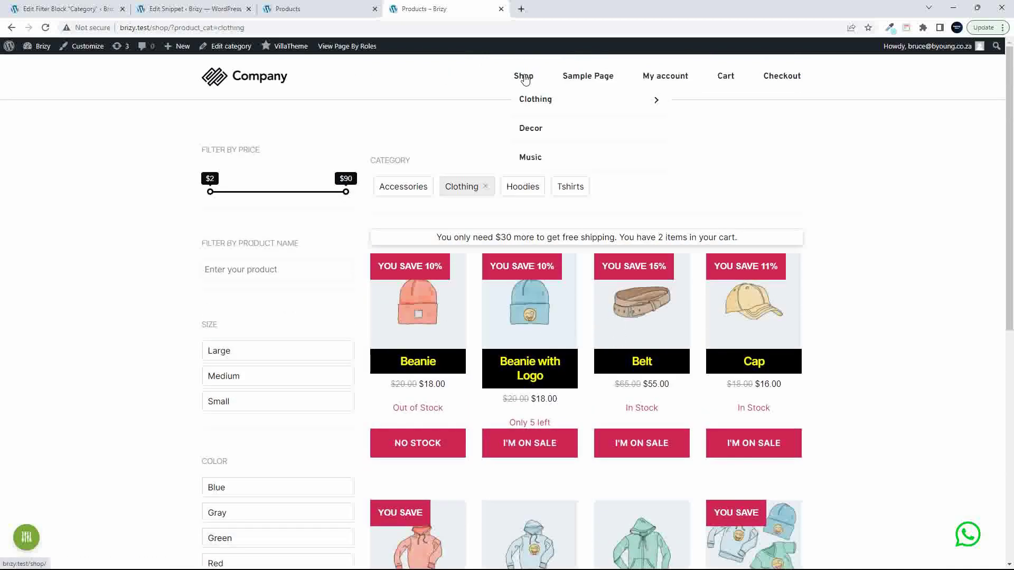
{"action": "left_click", "coordinate": [536, 101]}
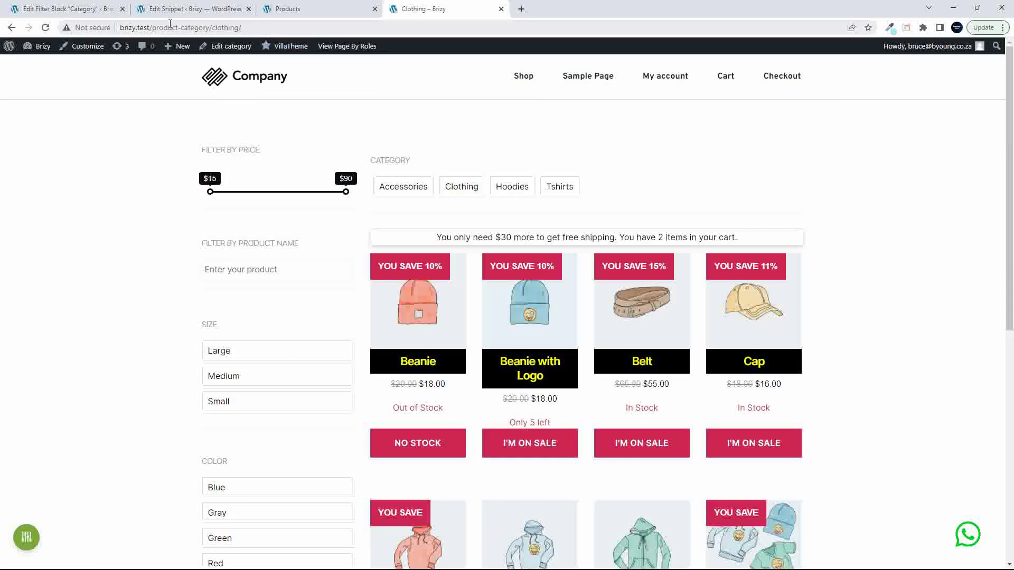
{"action": "left_click_drag", "start_coordinate": [150, 27], "coordinate": [242, 27]}
{"action": "scroll", "coordinate": [680, 163], "scroll_direction": "down", "scroll_amount": 5}
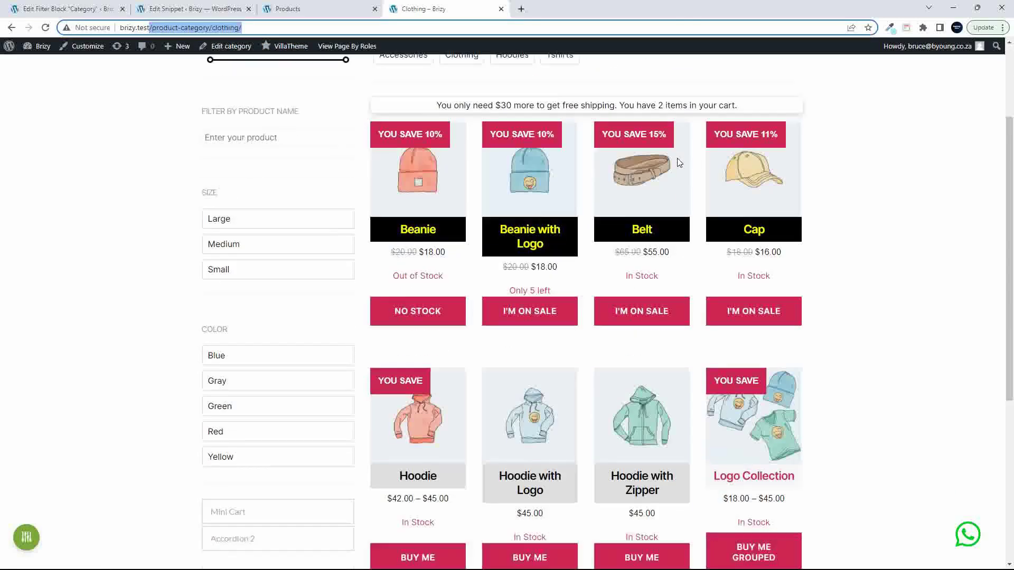
{"action": "scroll", "coordinate": [347, 259], "scroll_direction": "up", "scroll_amount": 5}
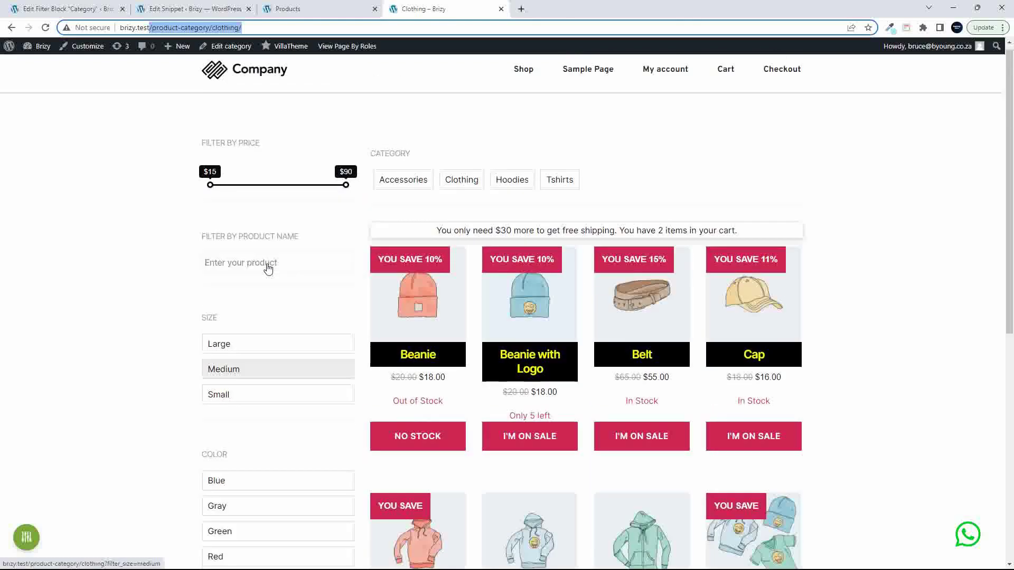
{"action": "mouse_move", "coordinate": [525, 84]}
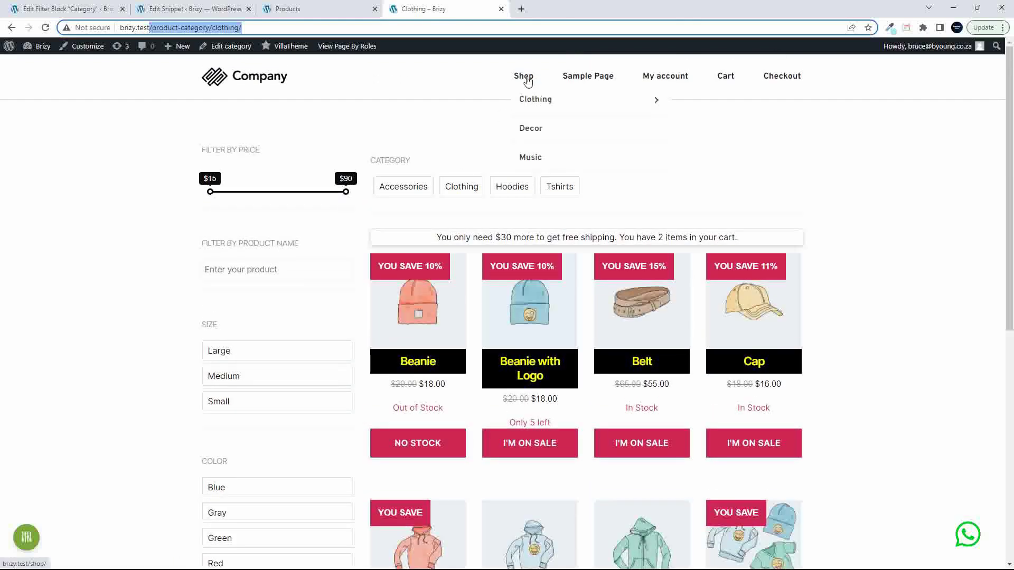
{"action": "left_click", "coordinate": [536, 134]}
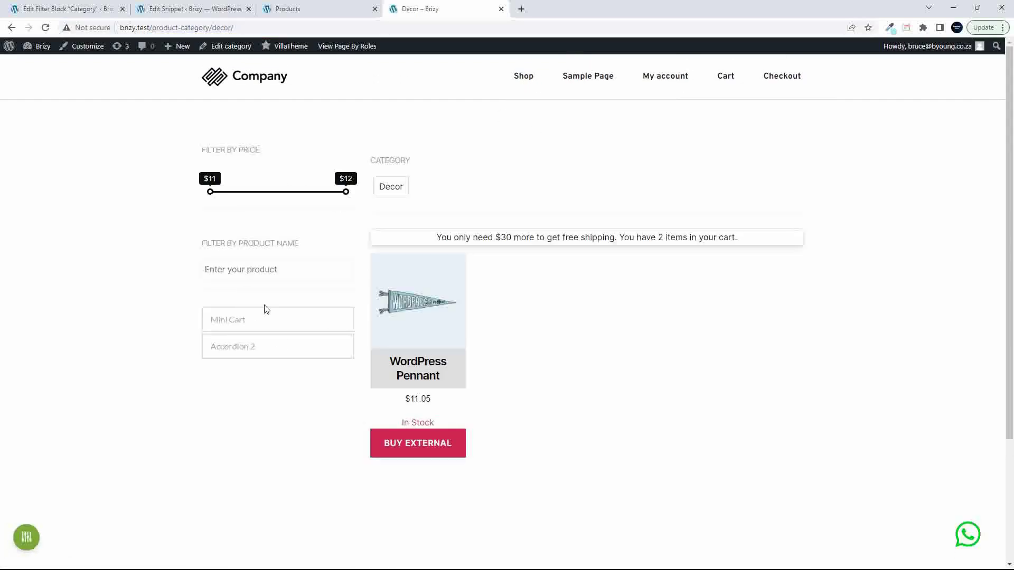
{"action": "left_click", "coordinate": [392, 188]}
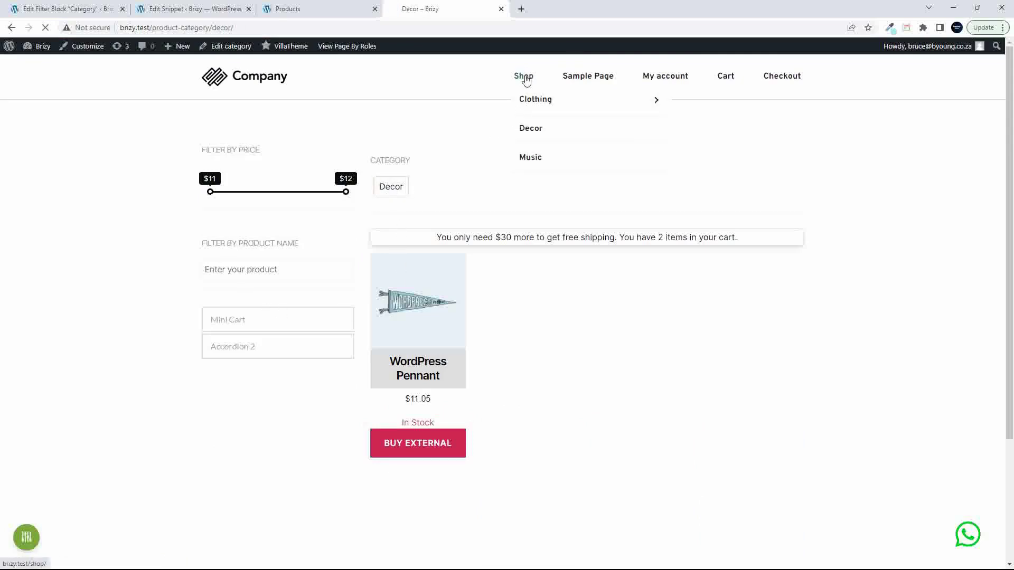
{"action": "left_click", "coordinate": [526, 78]}
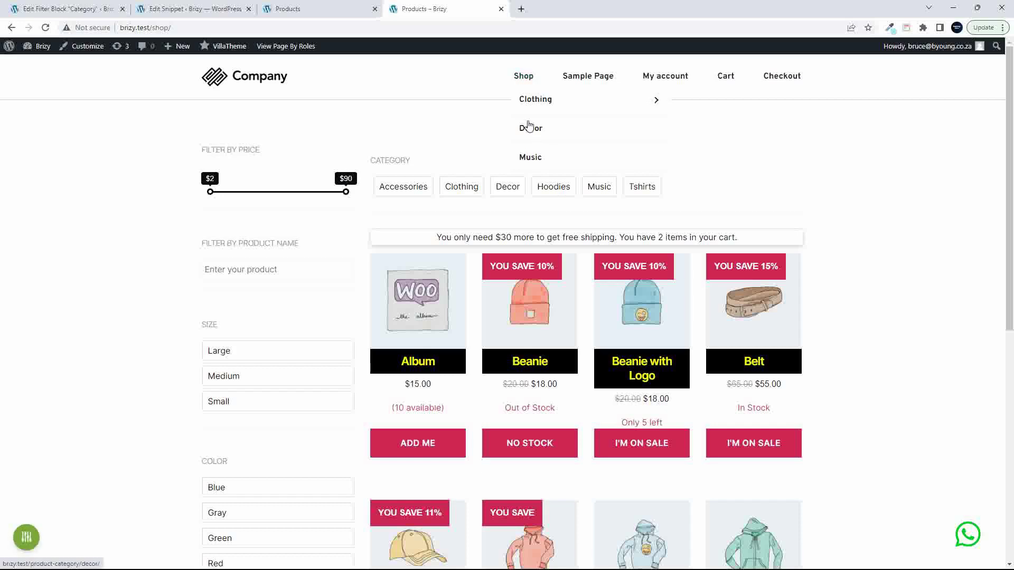
Open the Decor category, review the page layout, and add Album to the cart
{"action": "left_click", "coordinate": [528, 129]}
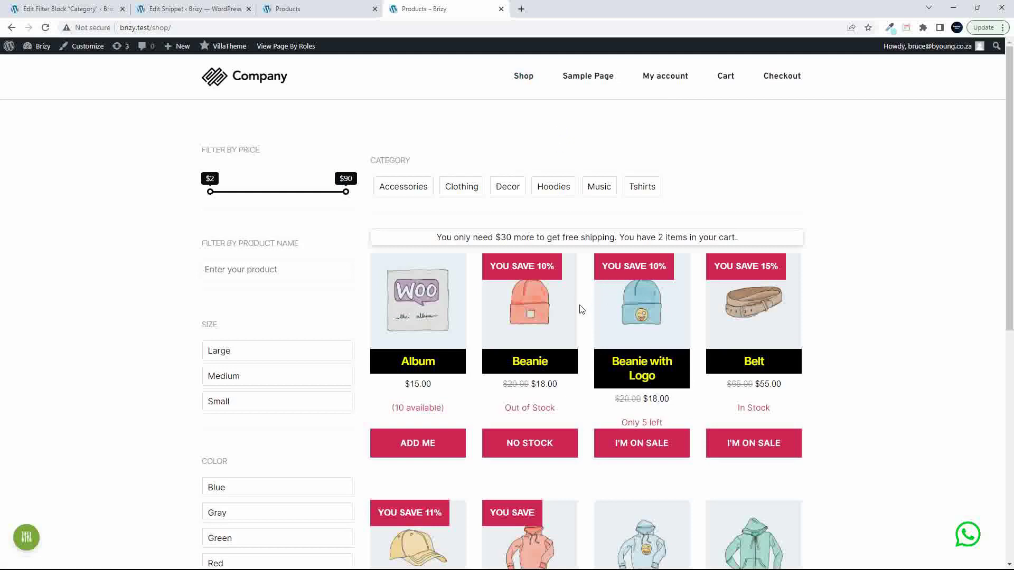
{"action": "scroll", "coordinate": [596, 323], "scroll_direction": "down", "scroll_amount": 6}
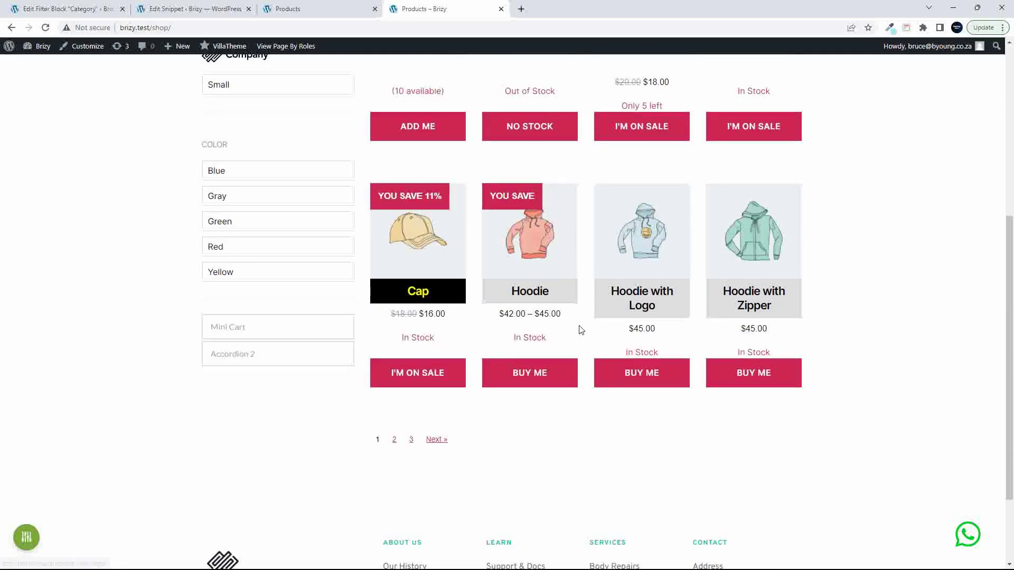
{"action": "scroll", "coordinate": [581, 329], "scroll_direction": "up", "scroll_amount": 1}
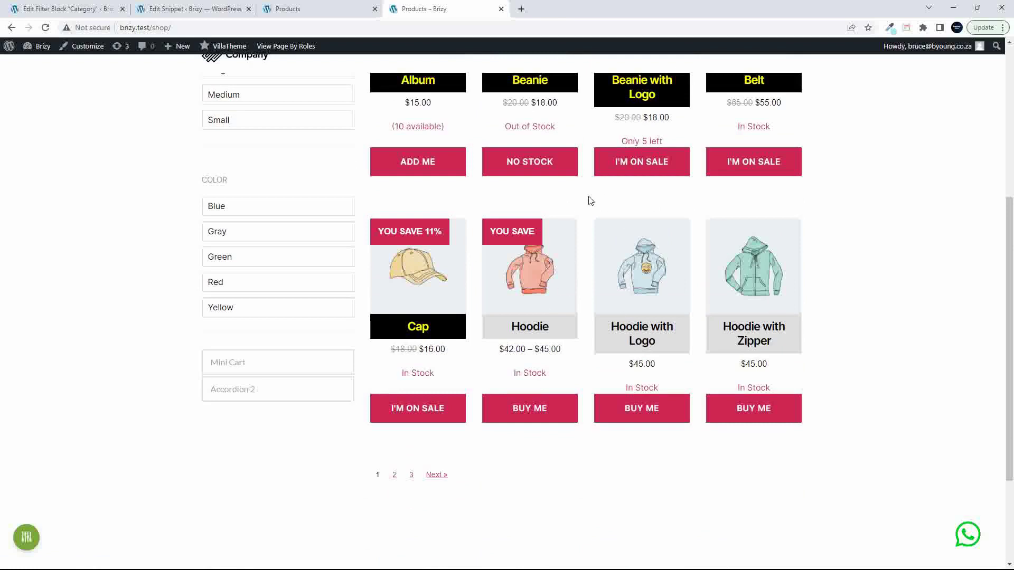
{"action": "scroll", "coordinate": [585, 216], "scroll_direction": "up", "scroll_amount": 5}
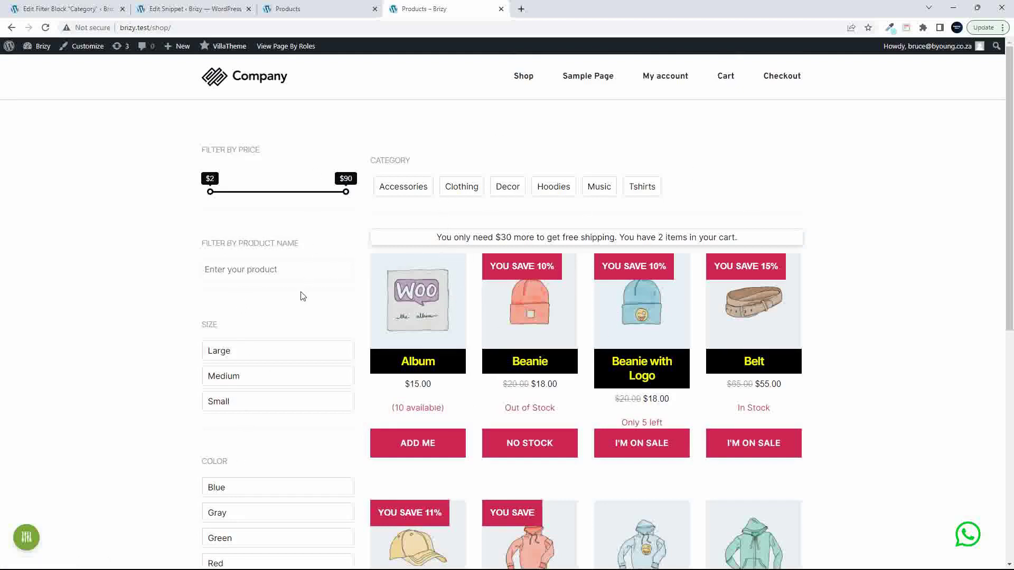
{"action": "scroll", "coordinate": [303, 294], "scroll_direction": "down", "scroll_amount": 2}
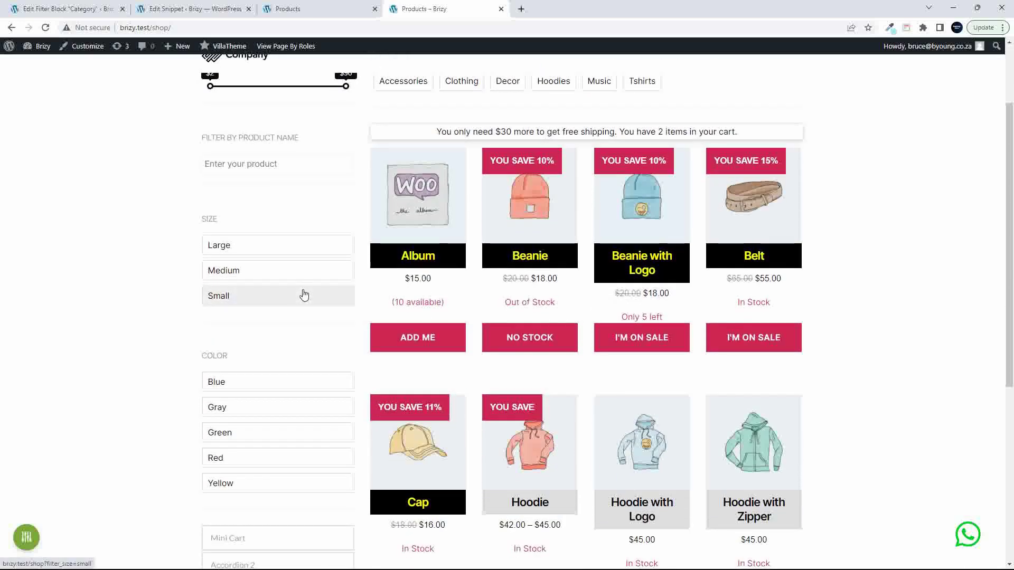
{"action": "scroll", "coordinate": [351, 300], "scroll_direction": "down", "scroll_amount": 2}
{"action": "scroll", "coordinate": [350, 300], "scroll_direction": "up", "scroll_amount": 4}
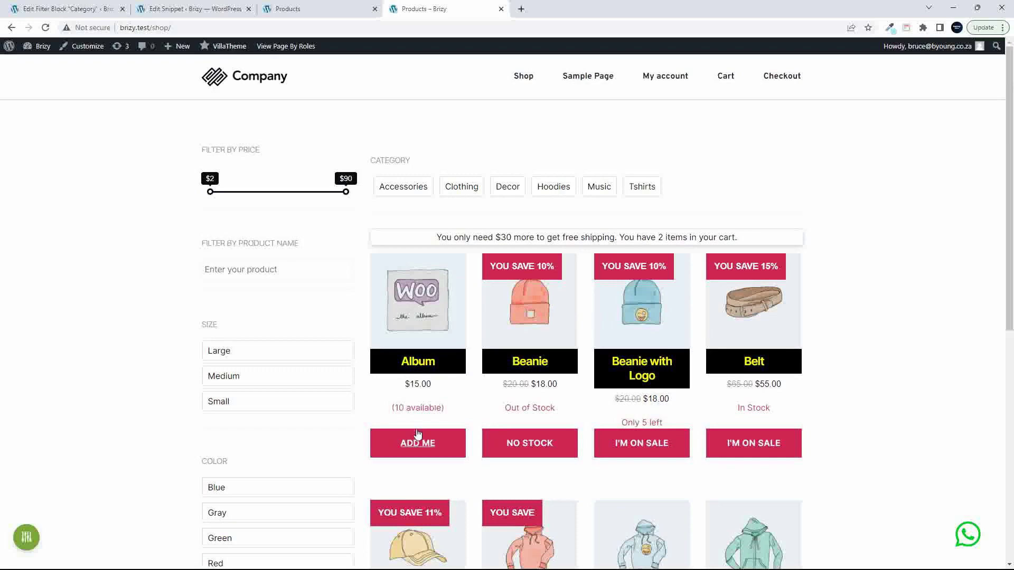
{"action": "left_click", "coordinate": [424, 453]}
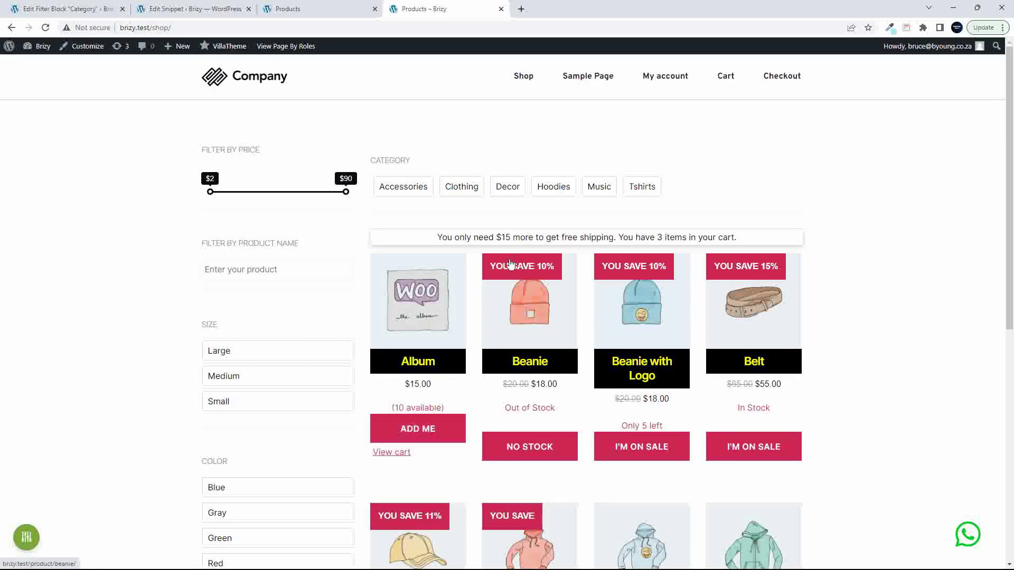